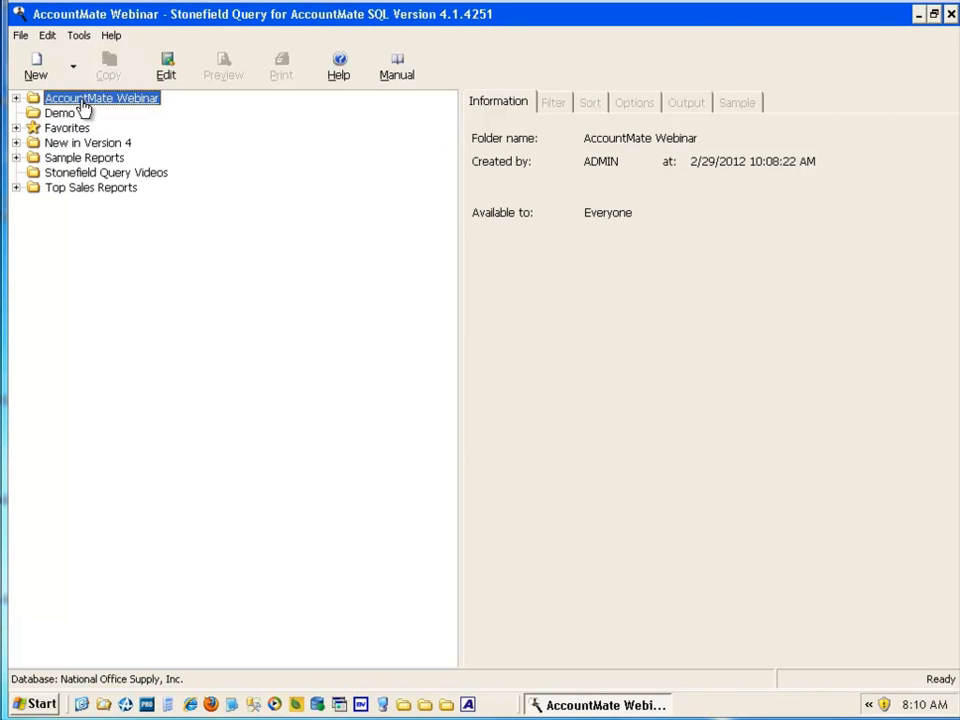
Create a Quick Report named AR Invoices in the Stonefield Query Videos folder, using the Accounts Receivable module.
left_click(35, 66)
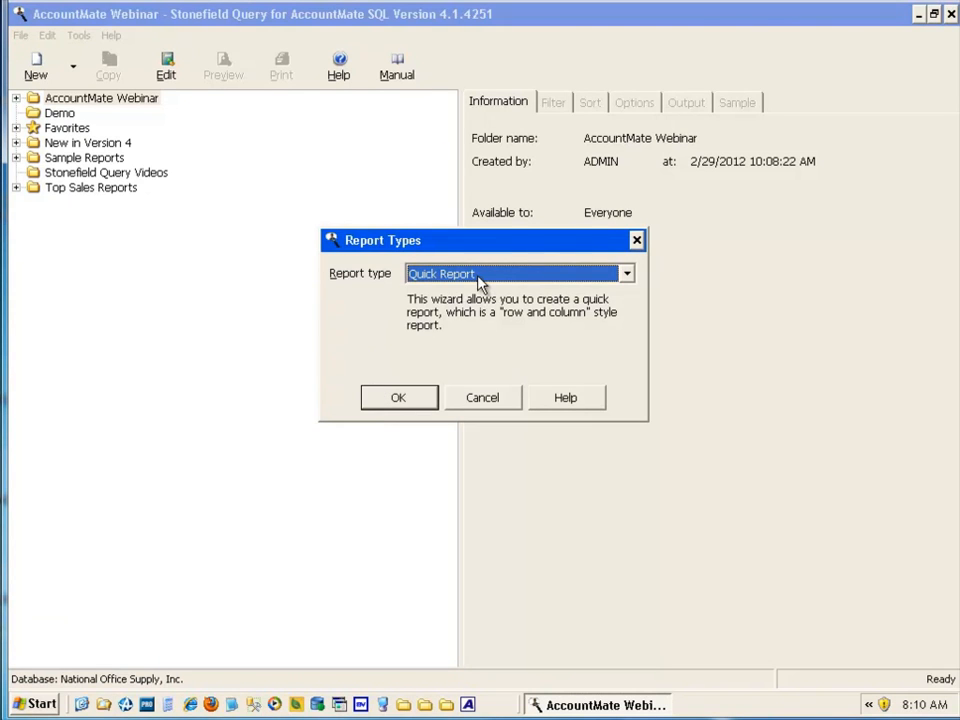
left_click(393, 399)
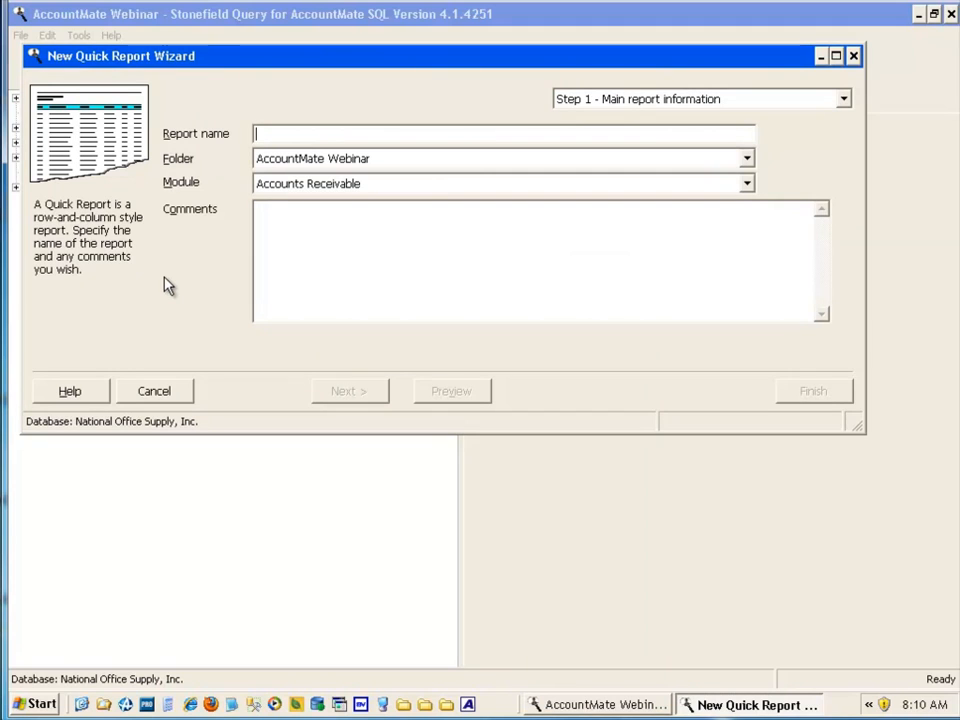
type("AR Invoices")
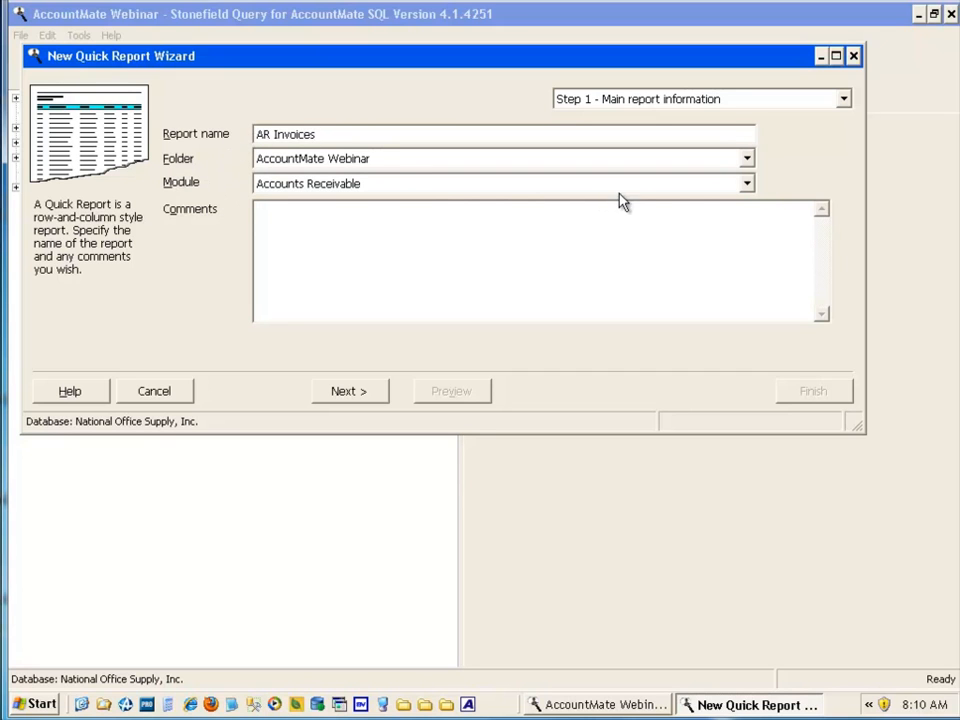
left_click(749, 162)
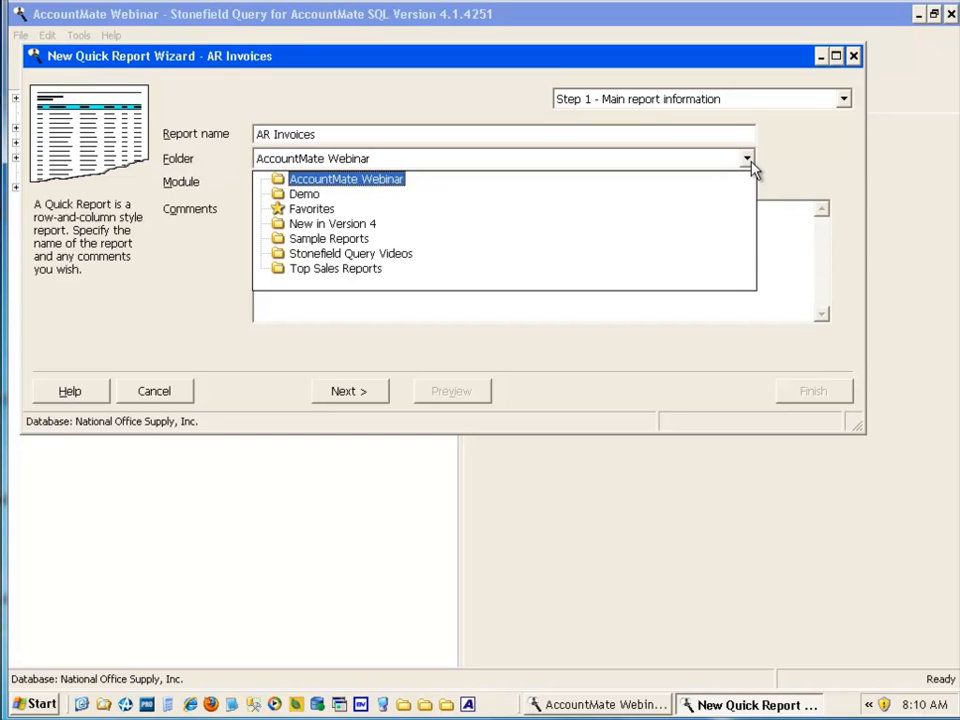
left_click(389, 257)
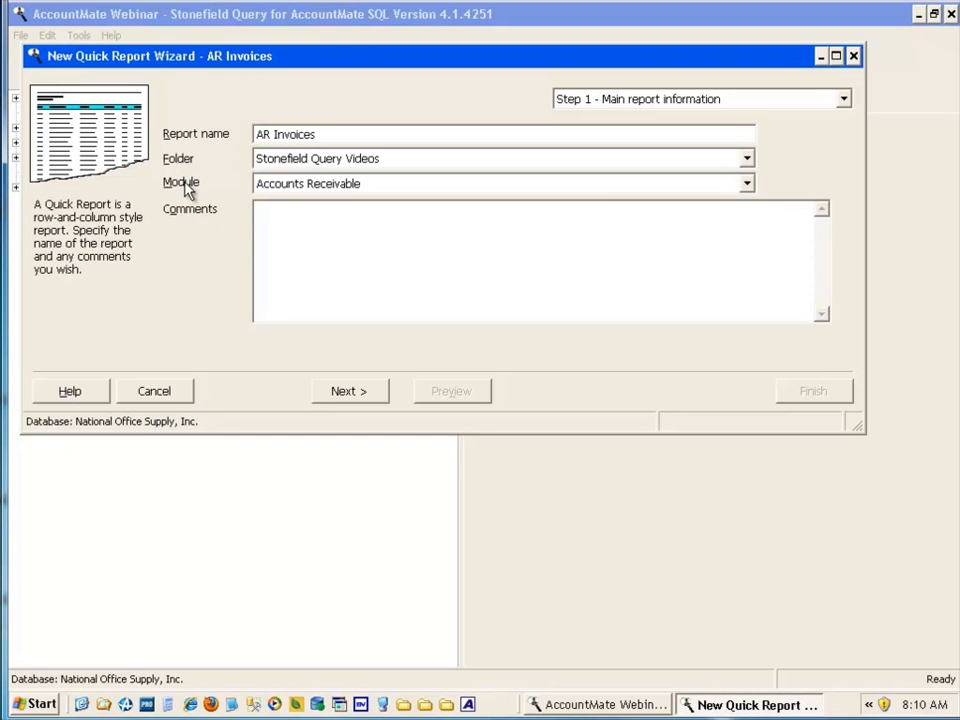
left_click(748, 184)
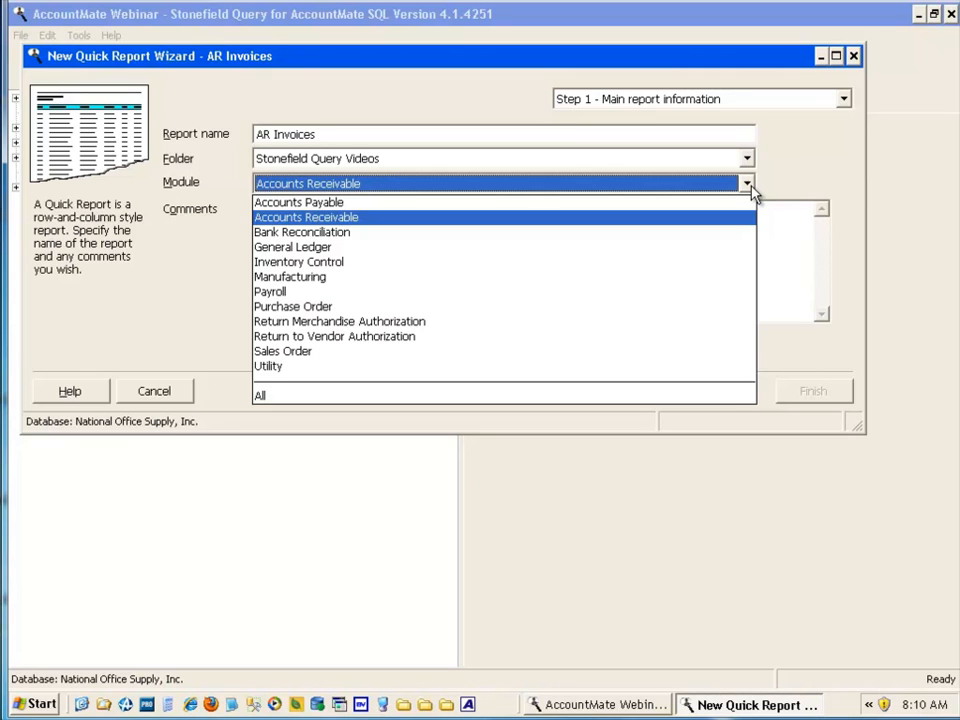
left_click(364, 219)
left_click(362, 257)
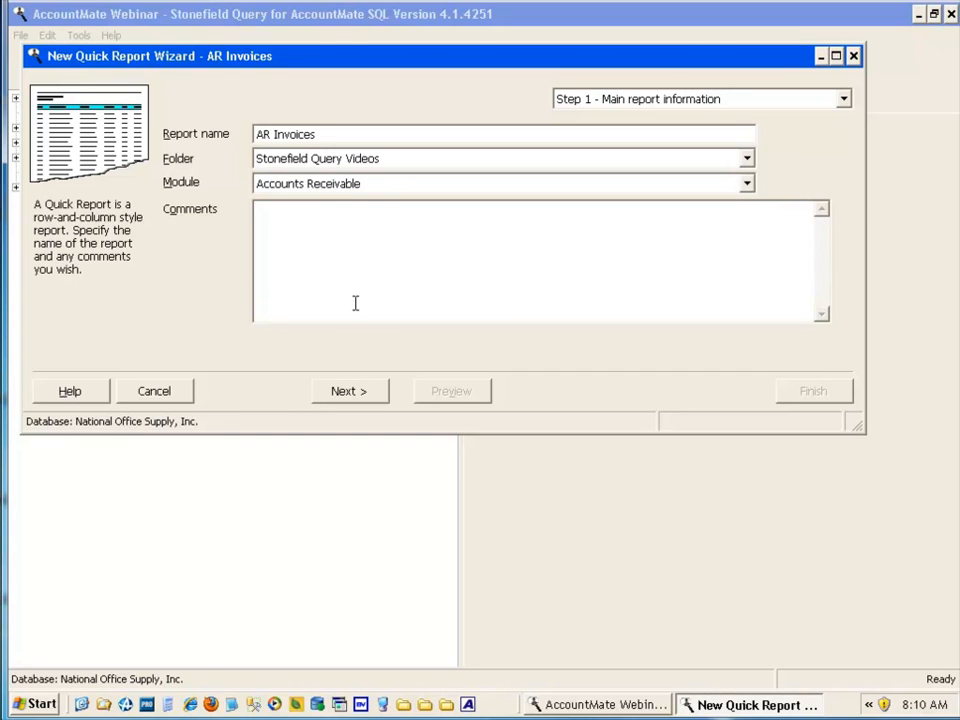
left_click(350, 391)
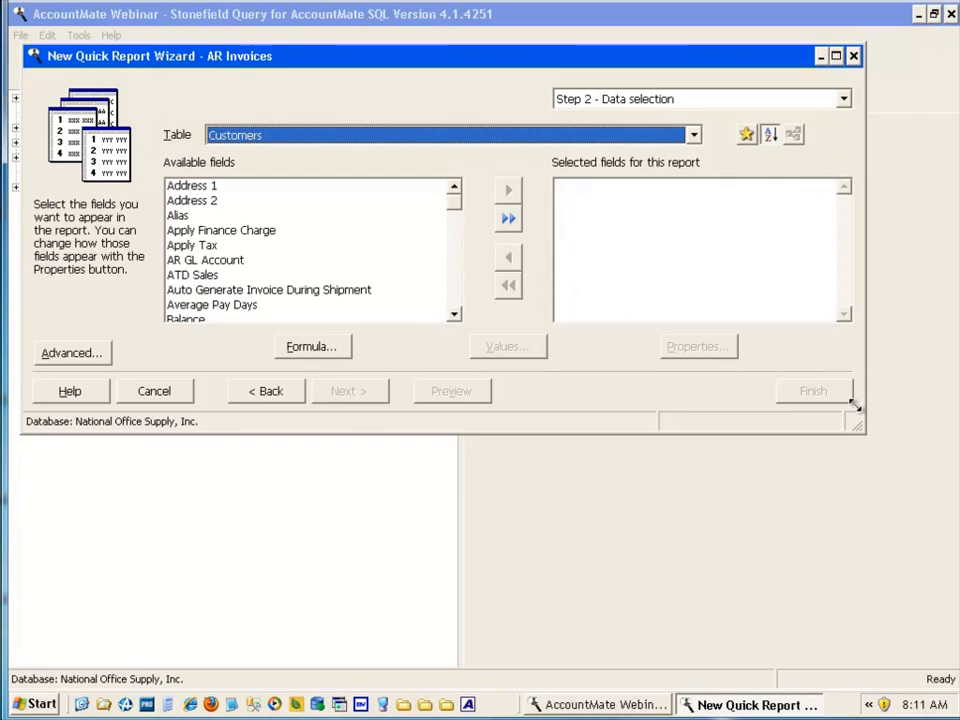
Add the Bill To Company, Invoice # and Invoice Date fields from the AR Invoices table to the report.
left_click_drag(853, 428, 917, 652)
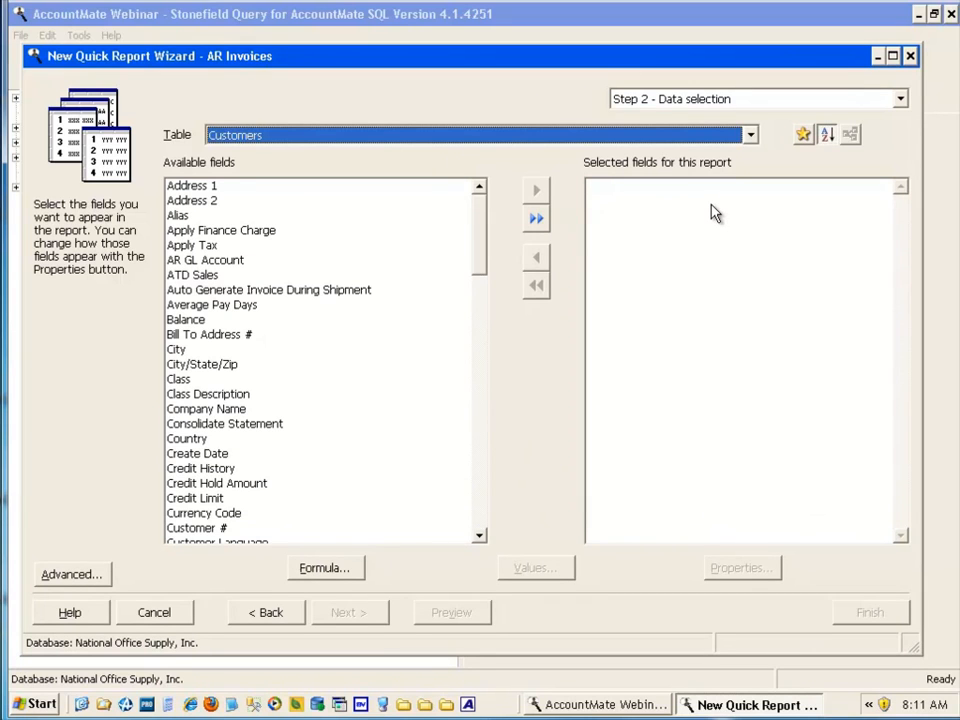
left_click(751, 136)
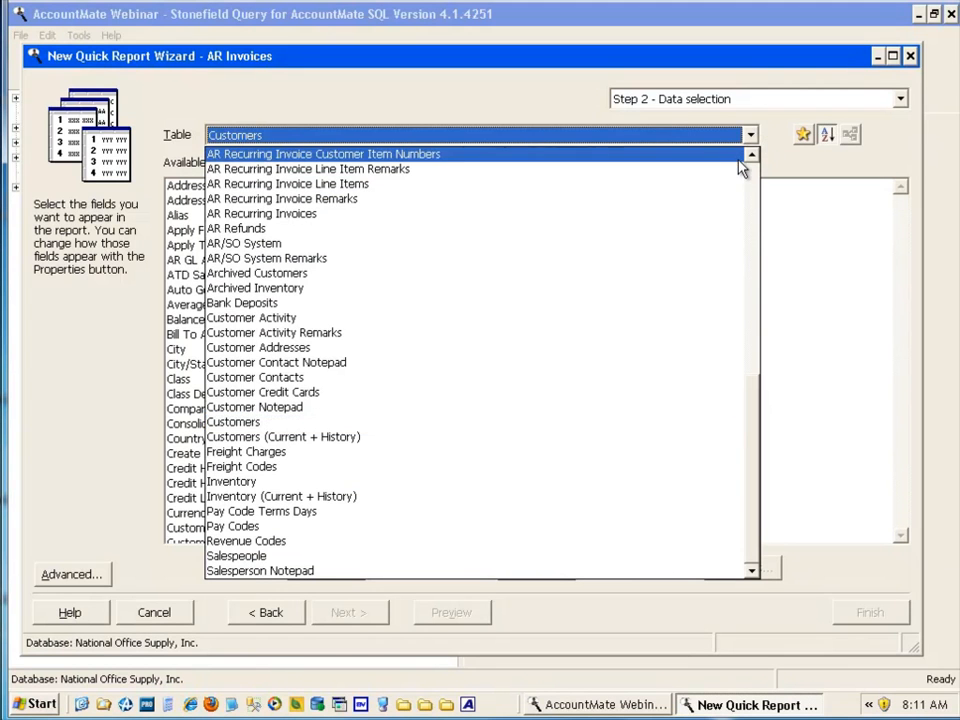
scroll(755, 190, "up", 9)
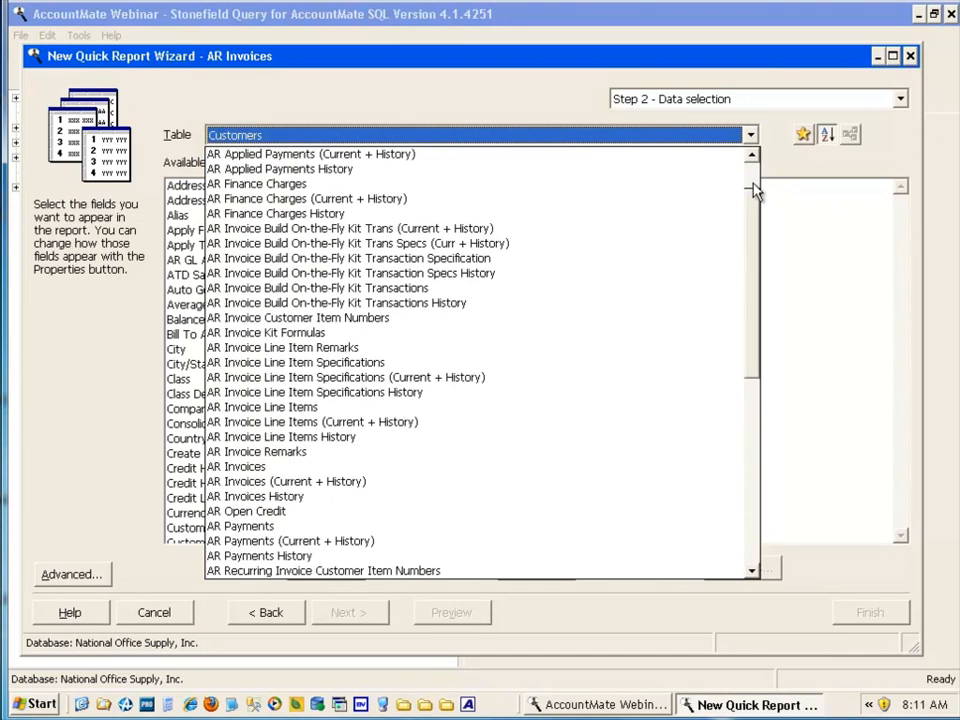
left_click(300, 467)
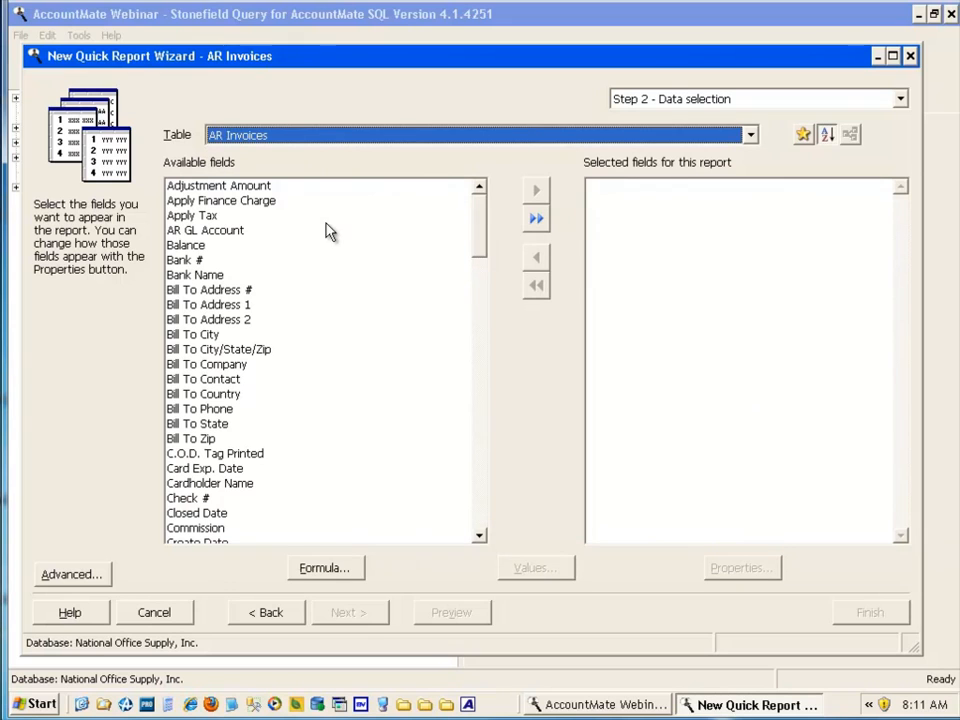
left_click(248, 366)
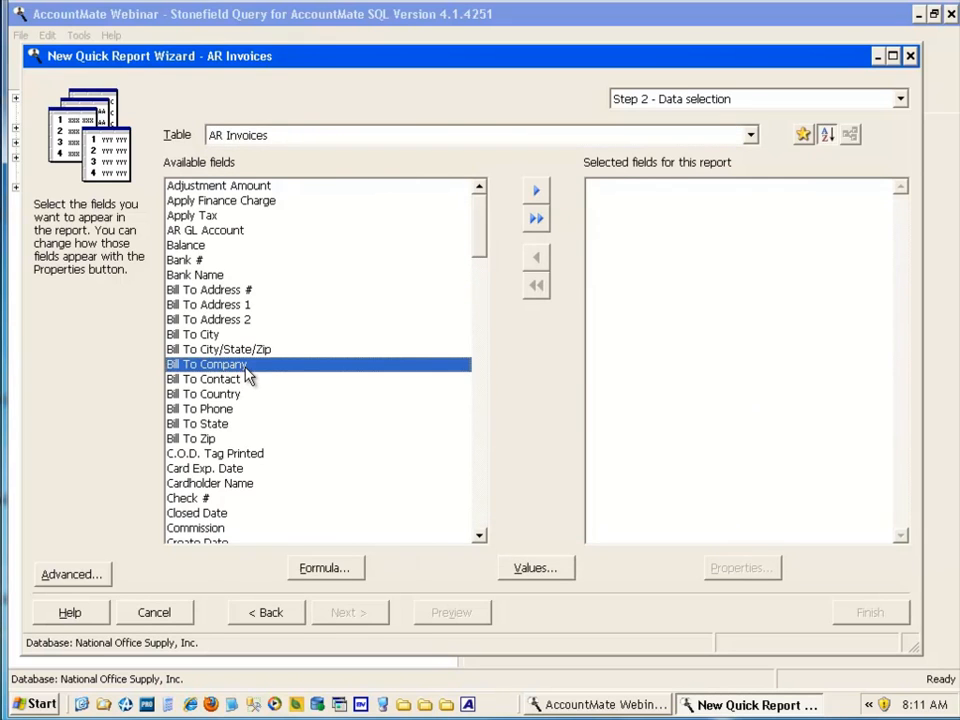
double_click(252, 369)
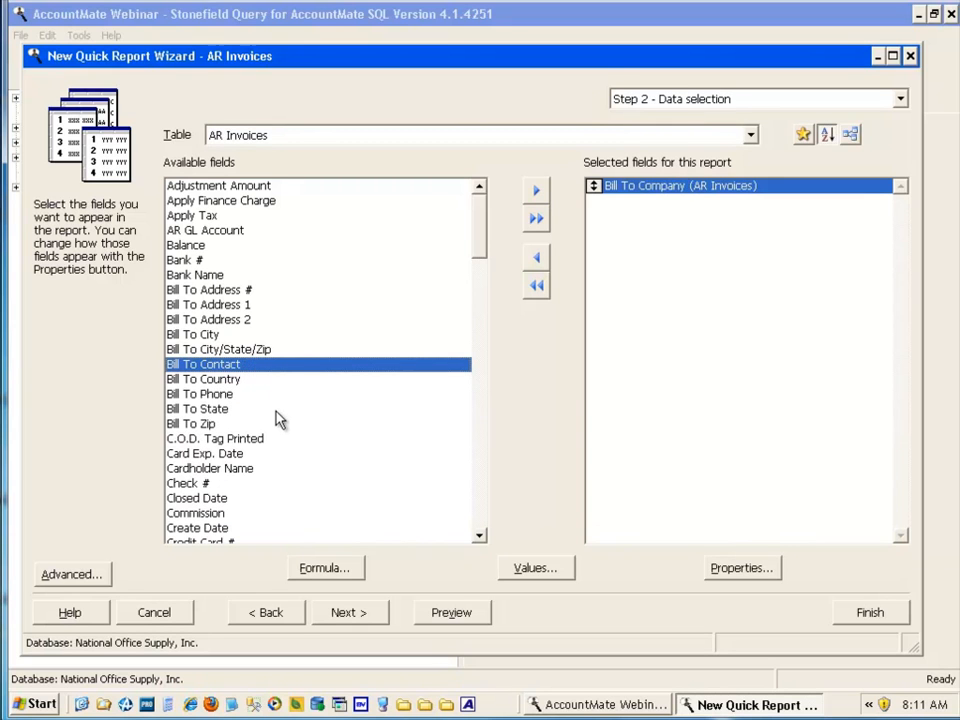
key("i")
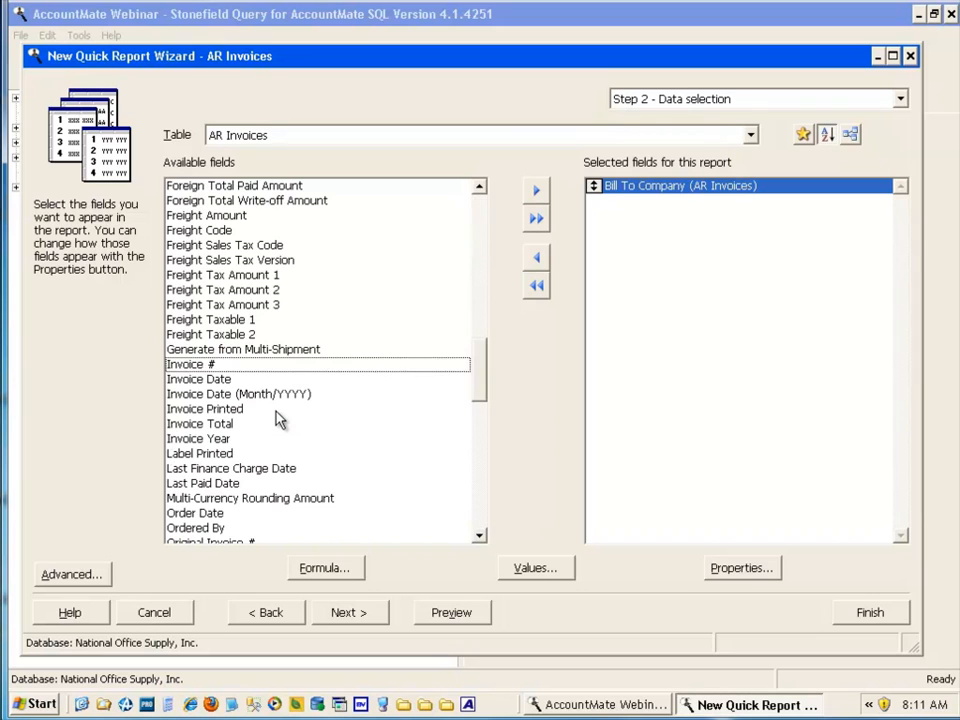
left_click(218, 370)
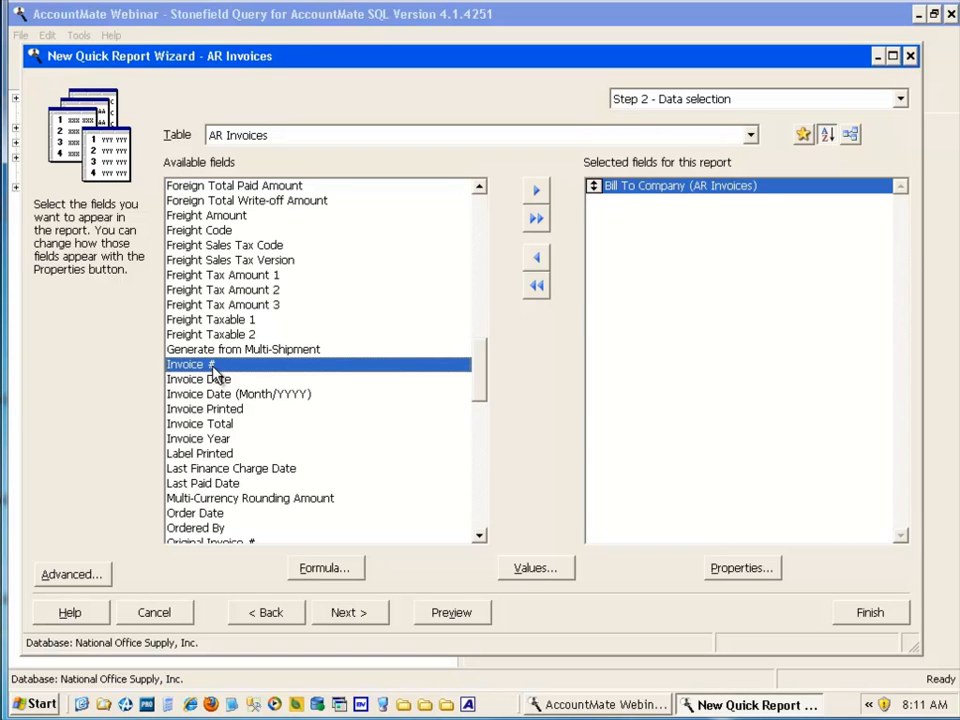
double_click(213, 366)
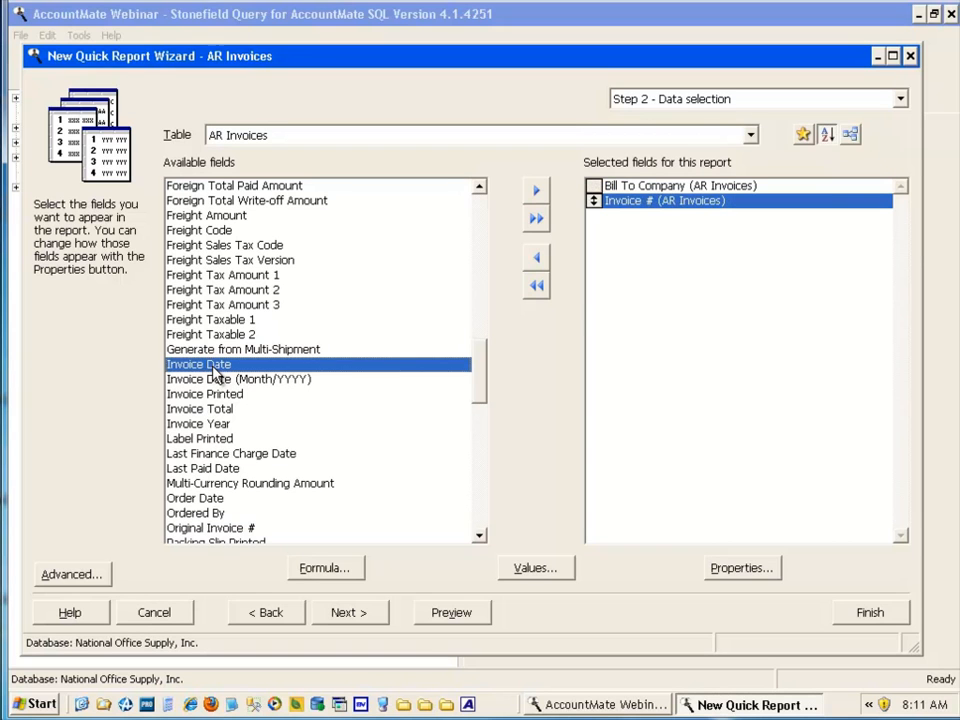
double_click(214, 366)
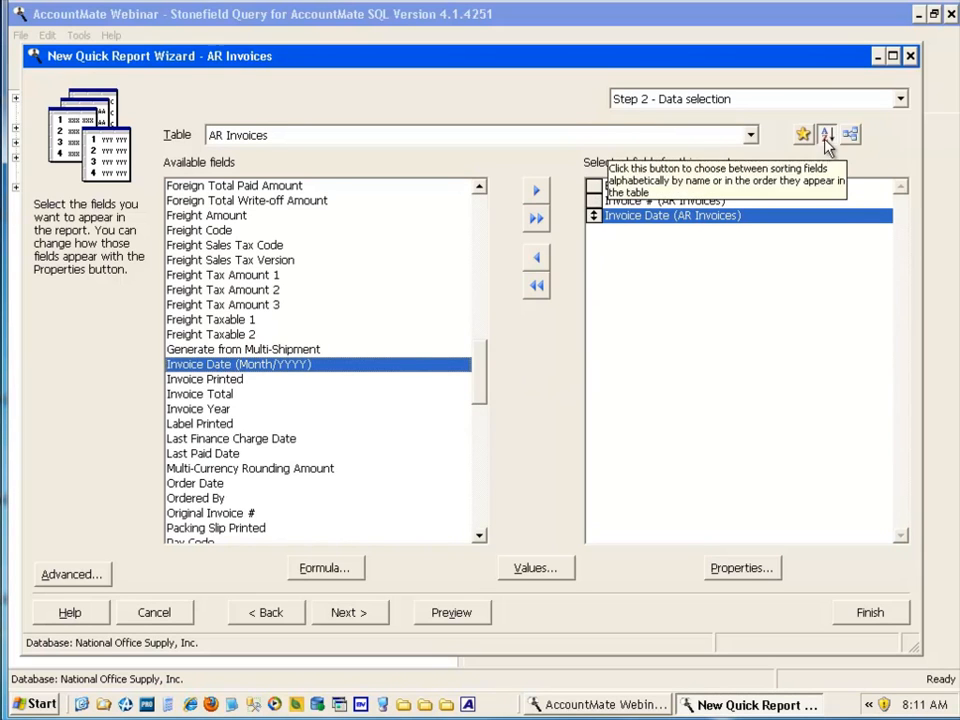
Add the Item #, Item Description, Ship Qty and Subtotal Amount fields from the AR Invoice Line Items table.
left_click(750, 137)
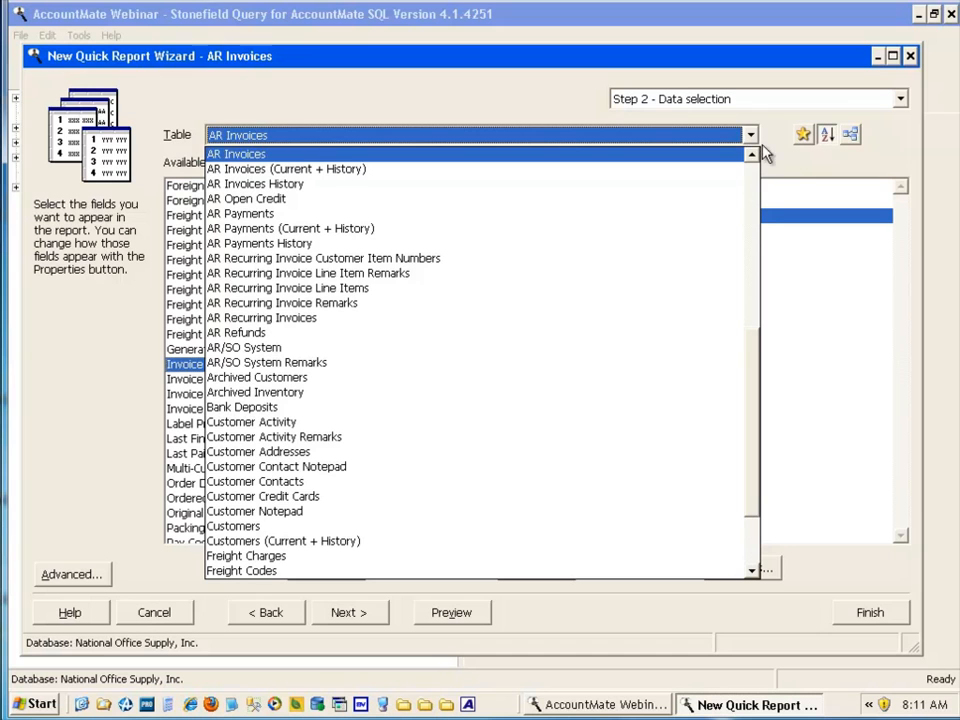
left_click(751, 157)
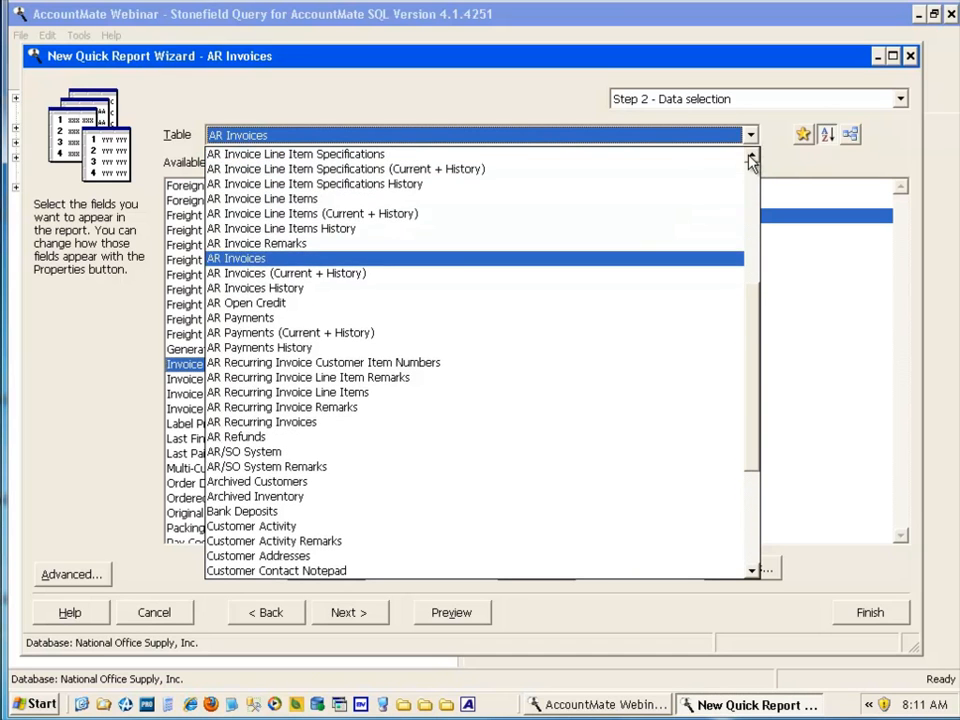
left_click(300, 205)
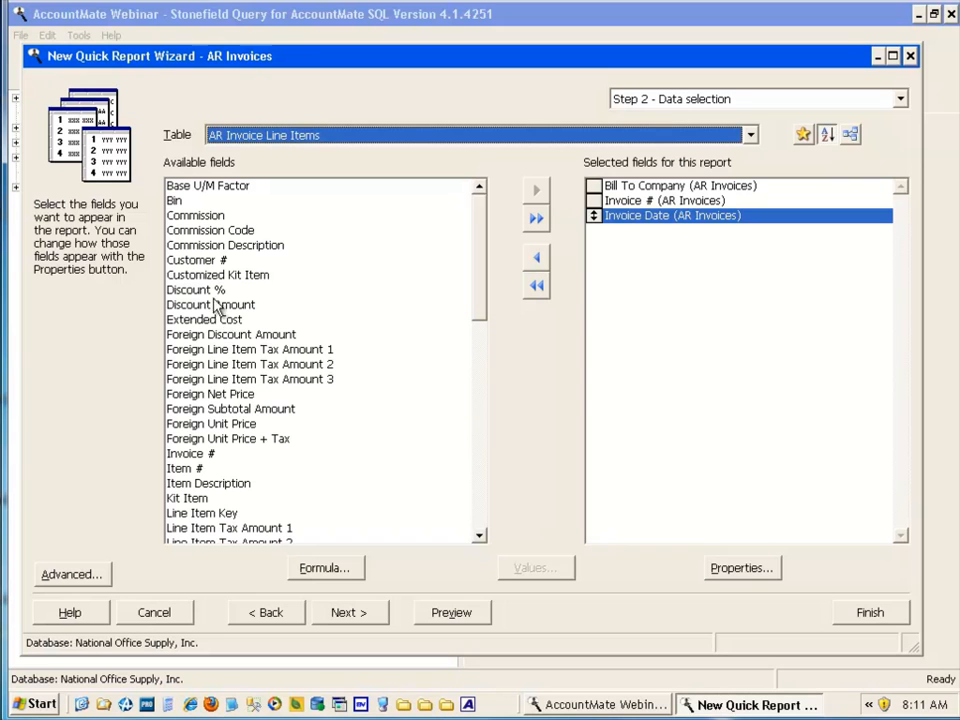
double_click(185, 470)
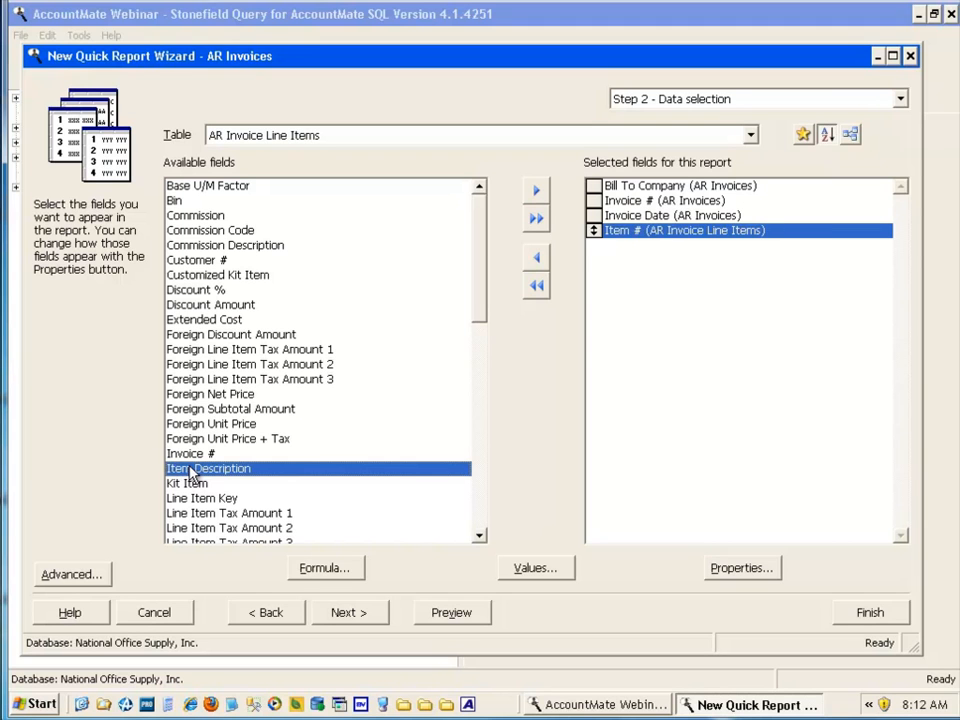
double_click(193, 470)
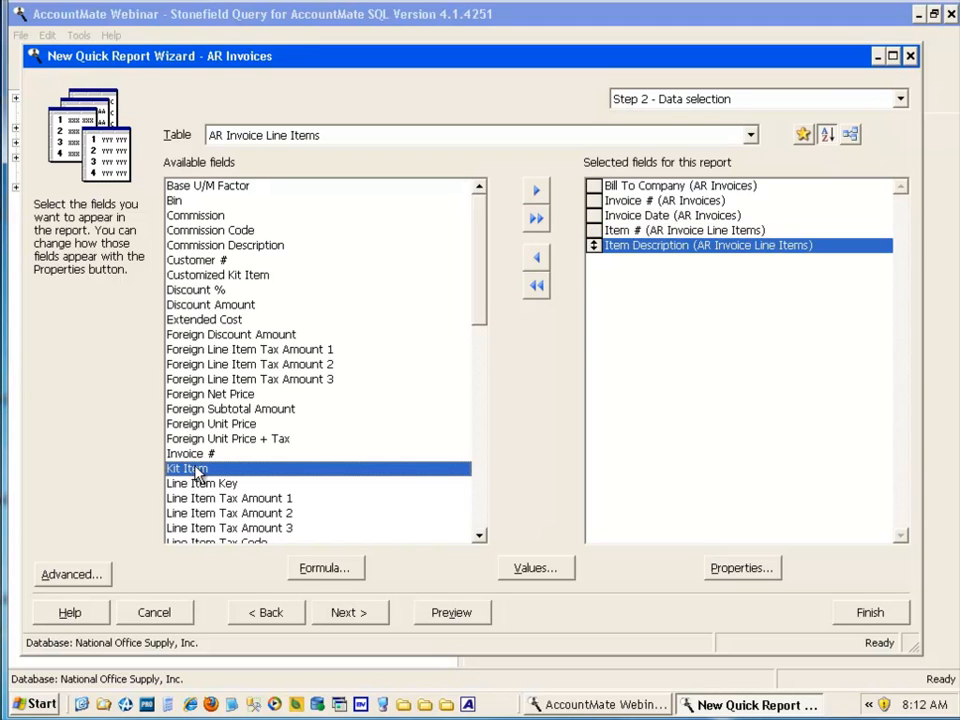
scroll(190, 475, "down", 10)
left_click(203, 409)
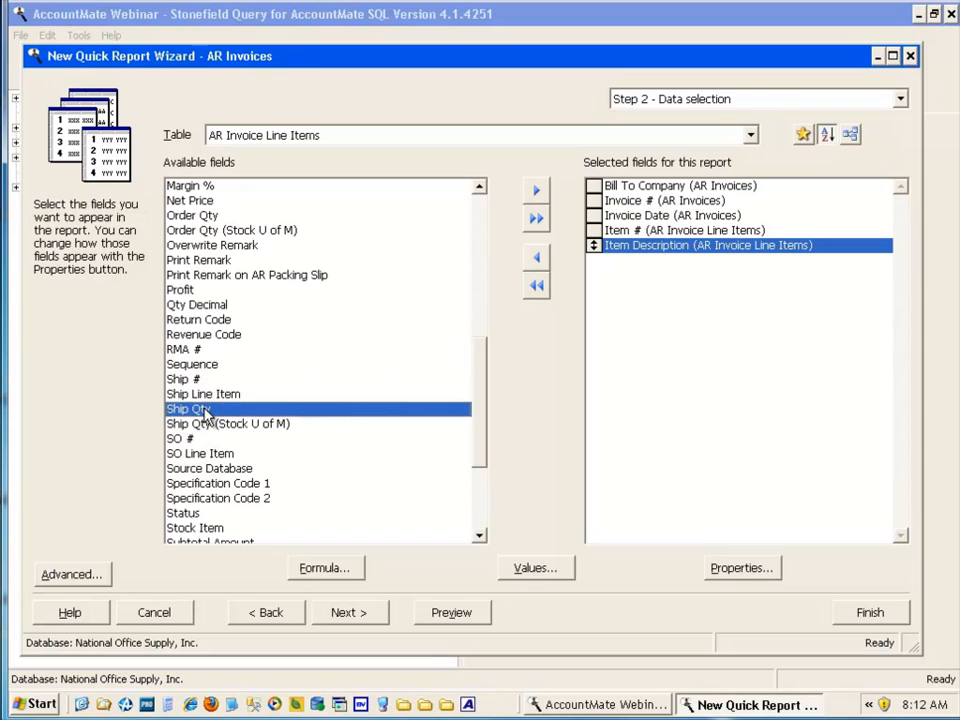
double_click(203, 410)
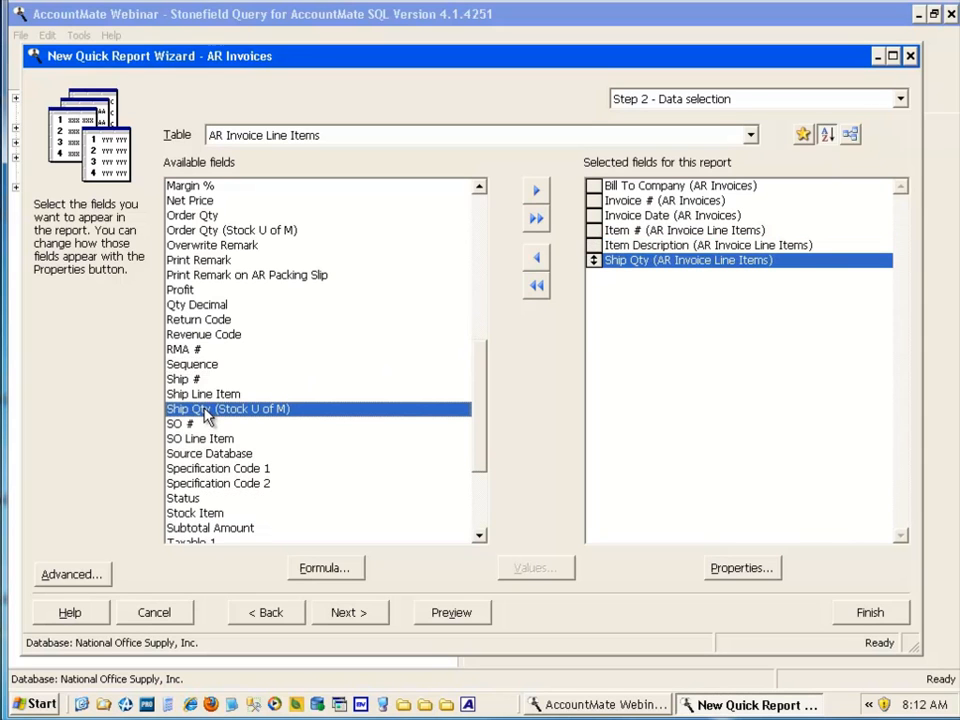
double_click(219, 528)
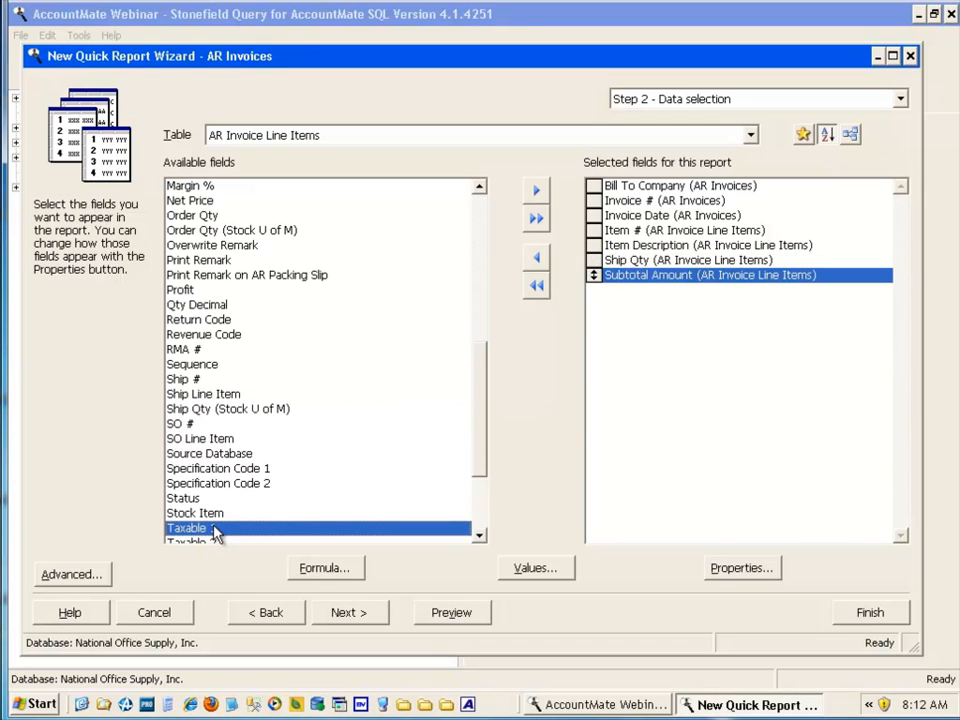
Add the Extended Cost and Profit fields from the line items table, and preview the report.
left_click(205, 468)
scroll(205, 468, "up", 10)
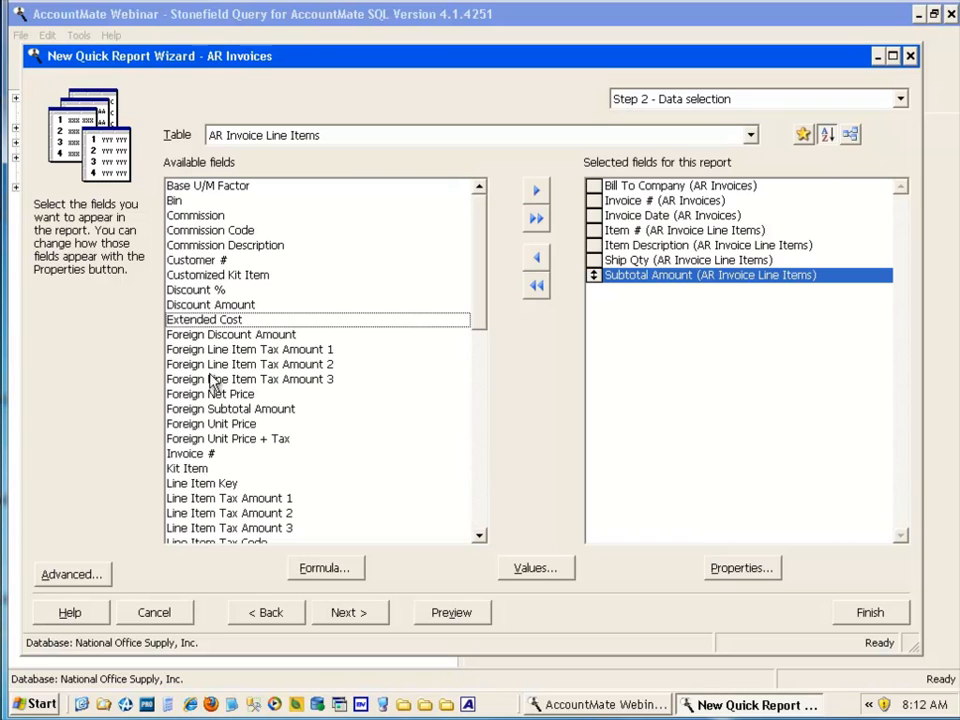
double_click(214, 321)
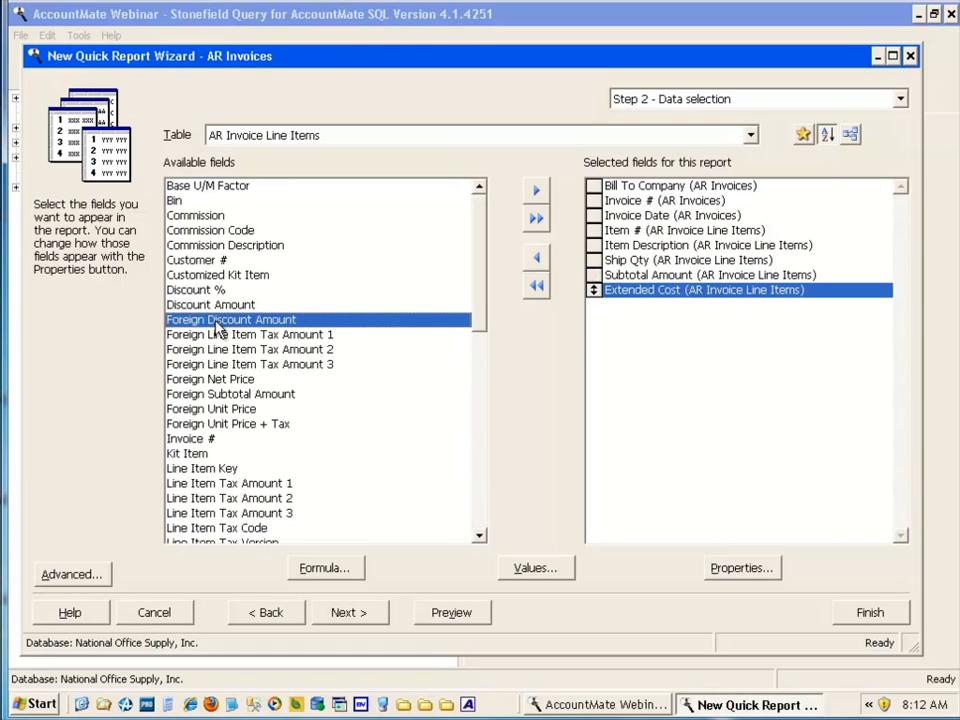
left_click(210, 423)
scroll(216, 425, "down", 6)
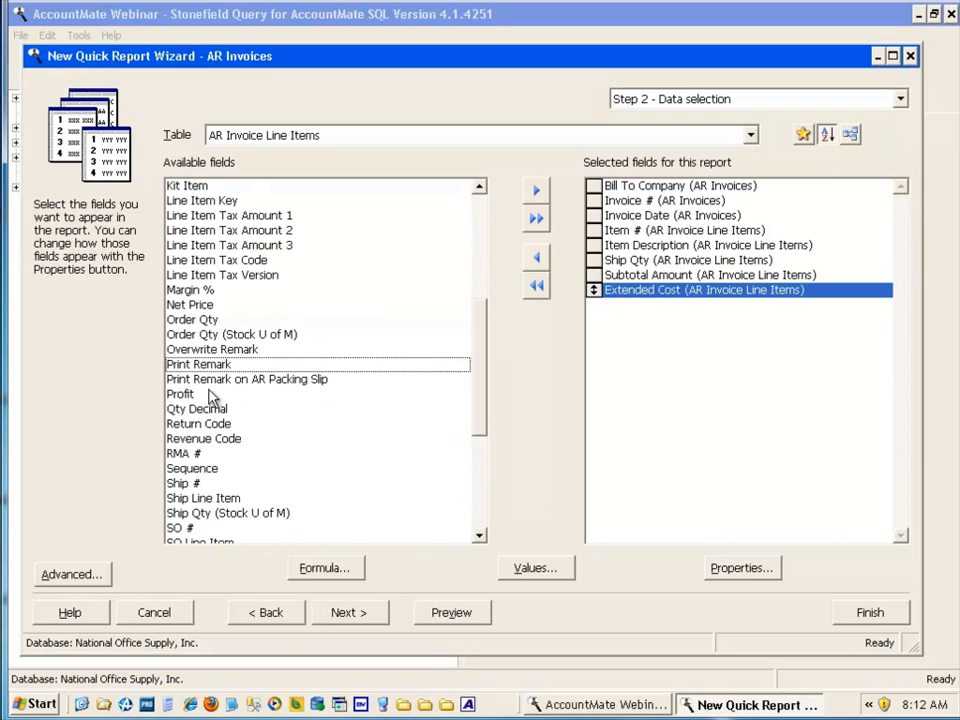
double_click(210, 395)
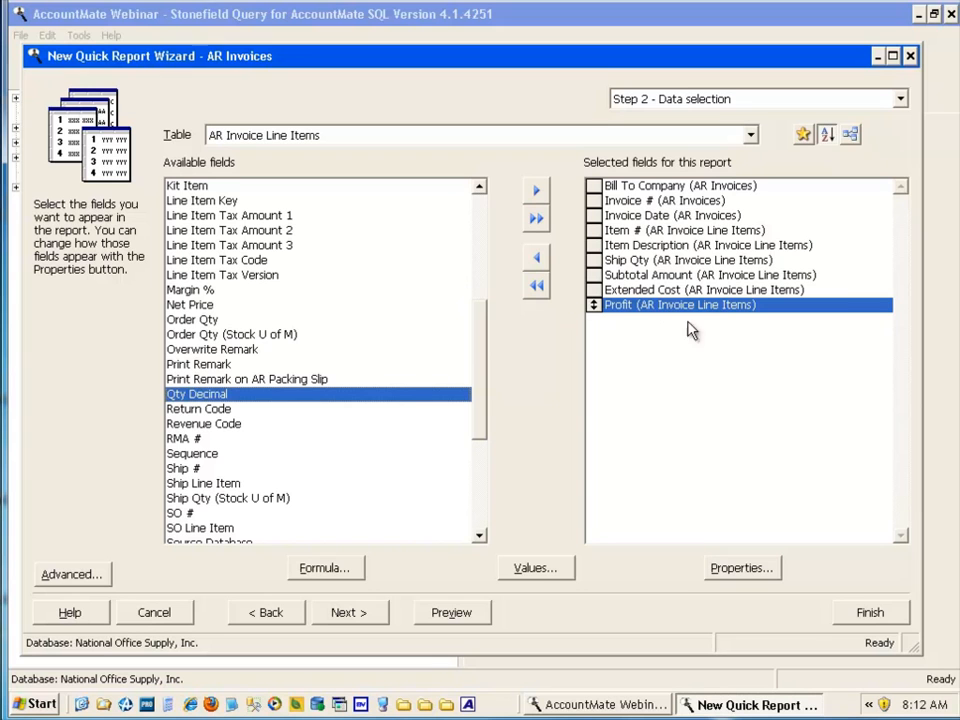
left_click(460, 619)
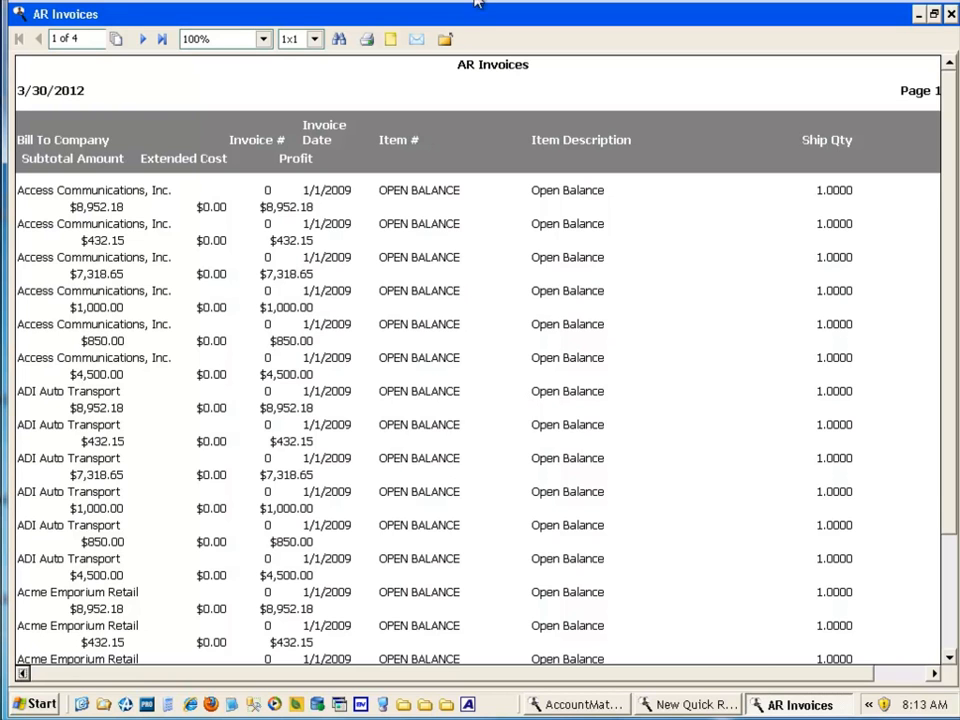
left_click(446, 42)
Group the report on the Bill To Company field and show the count in the group footer.
left_click(671, 187)
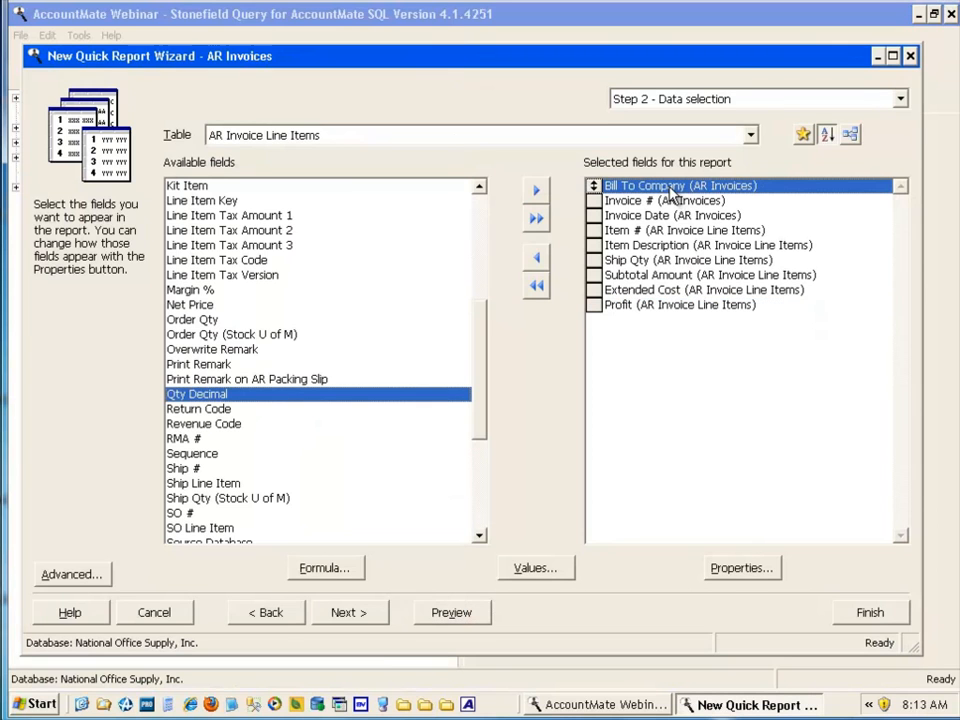
double_click(670, 190)
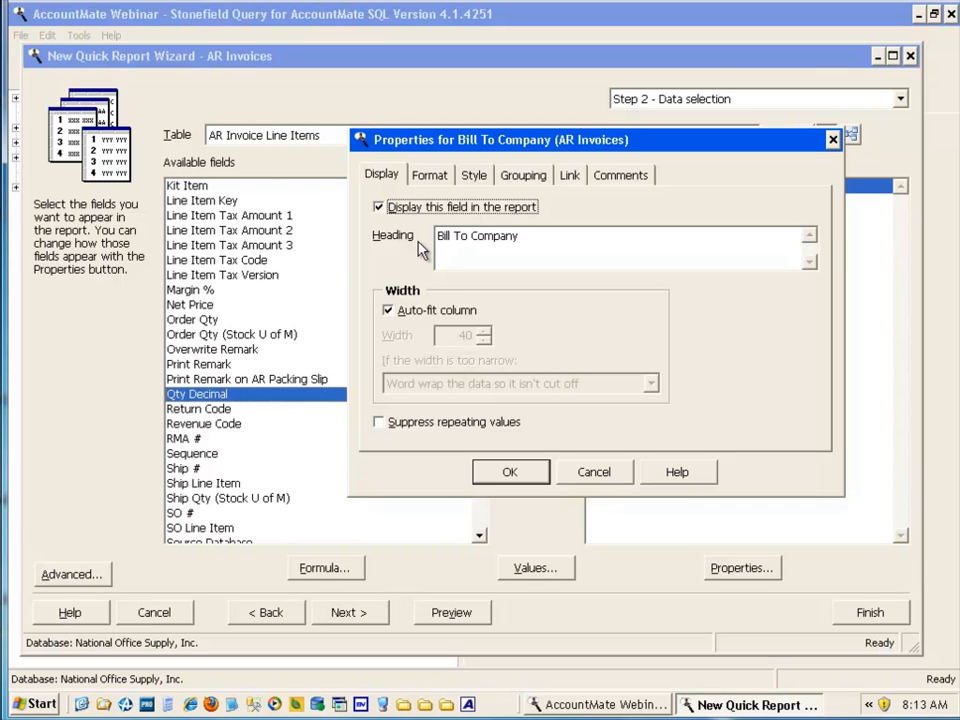
left_click(523, 176)
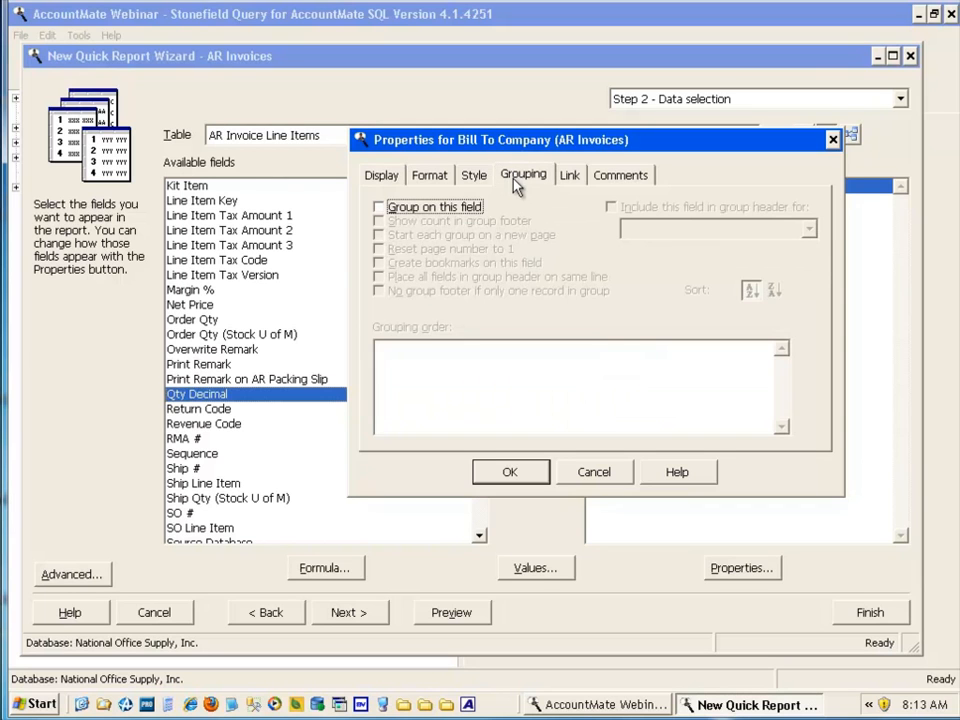
left_click(404, 217)
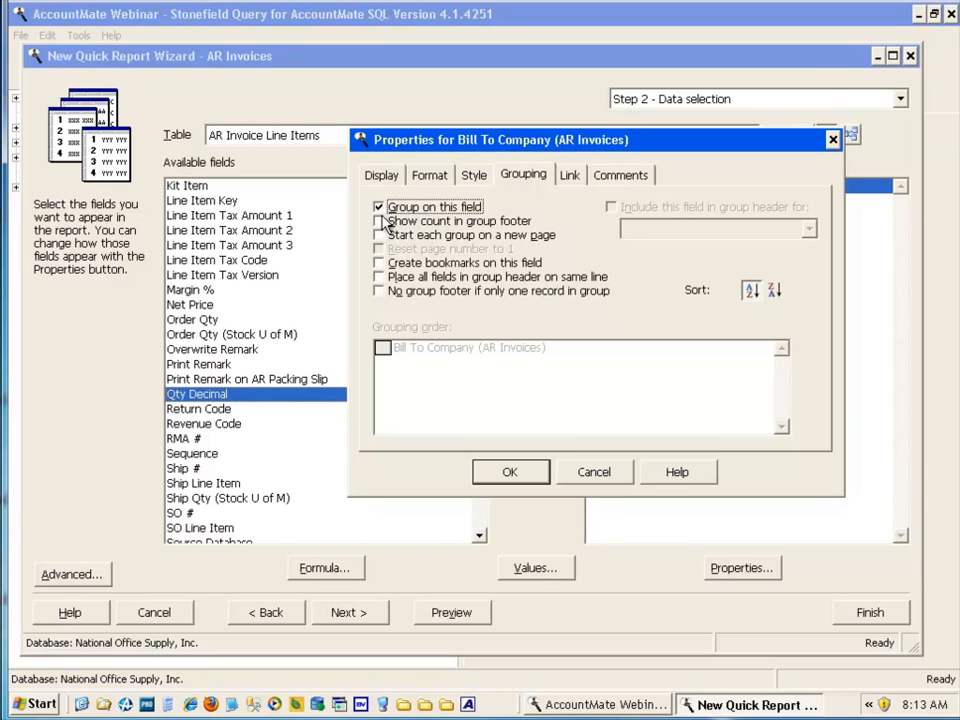
left_click(380, 221)
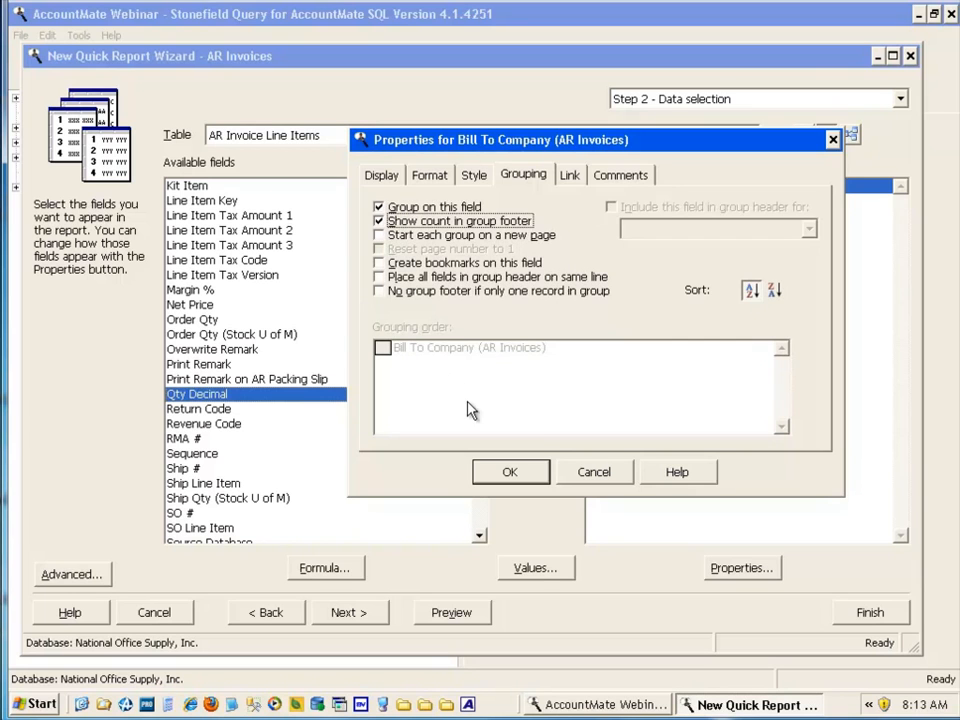
left_click(506, 474)
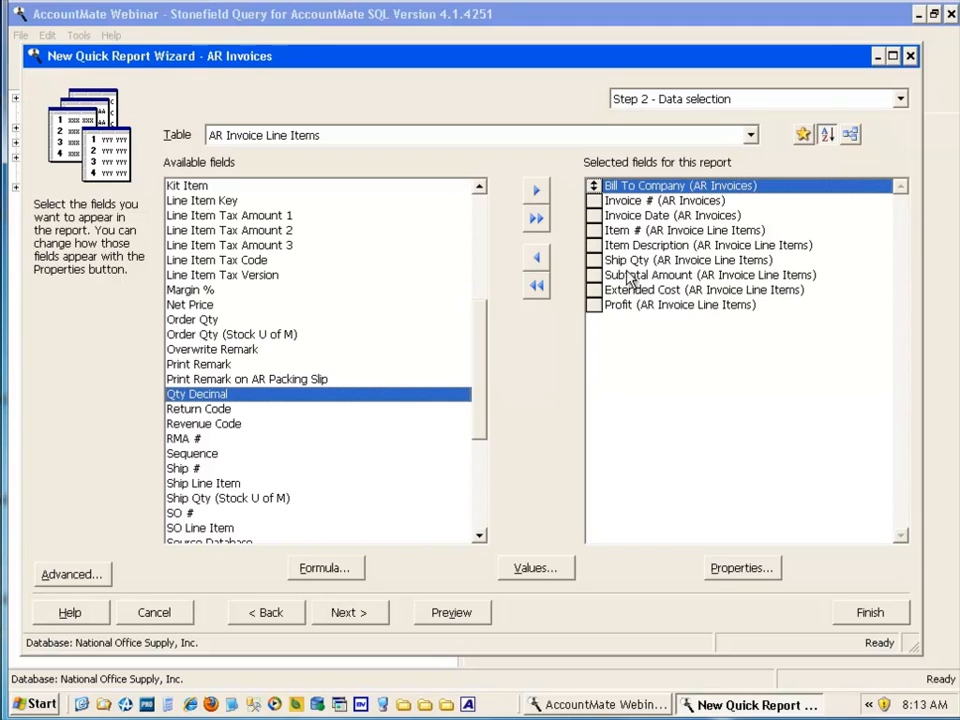
Set the summary of the selected Profit field to Sum.
double_click(628, 306)
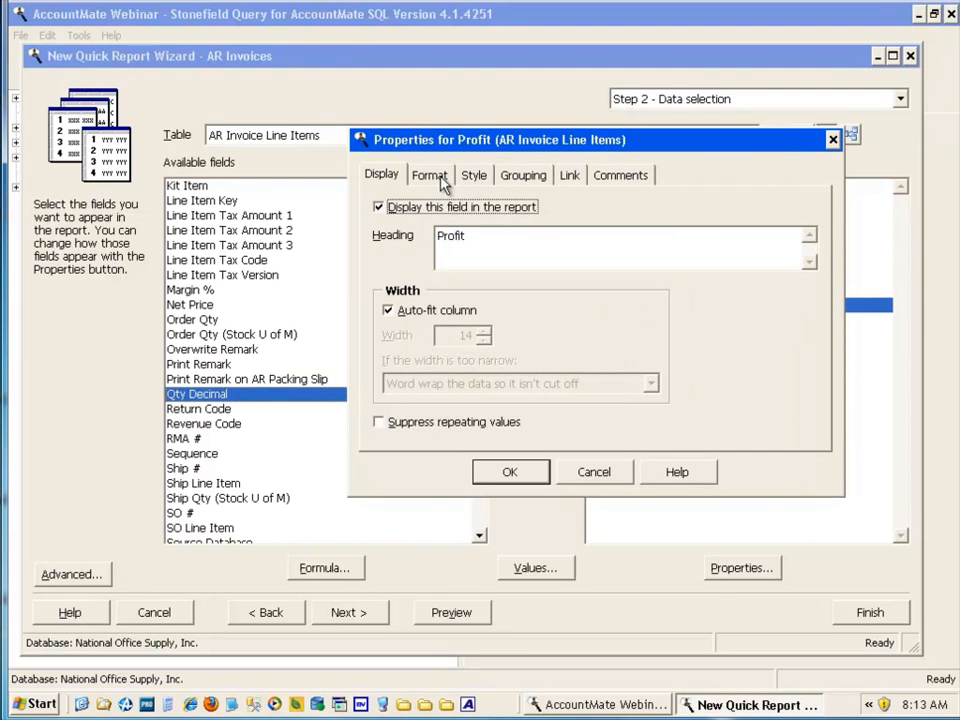
left_click(438, 180)
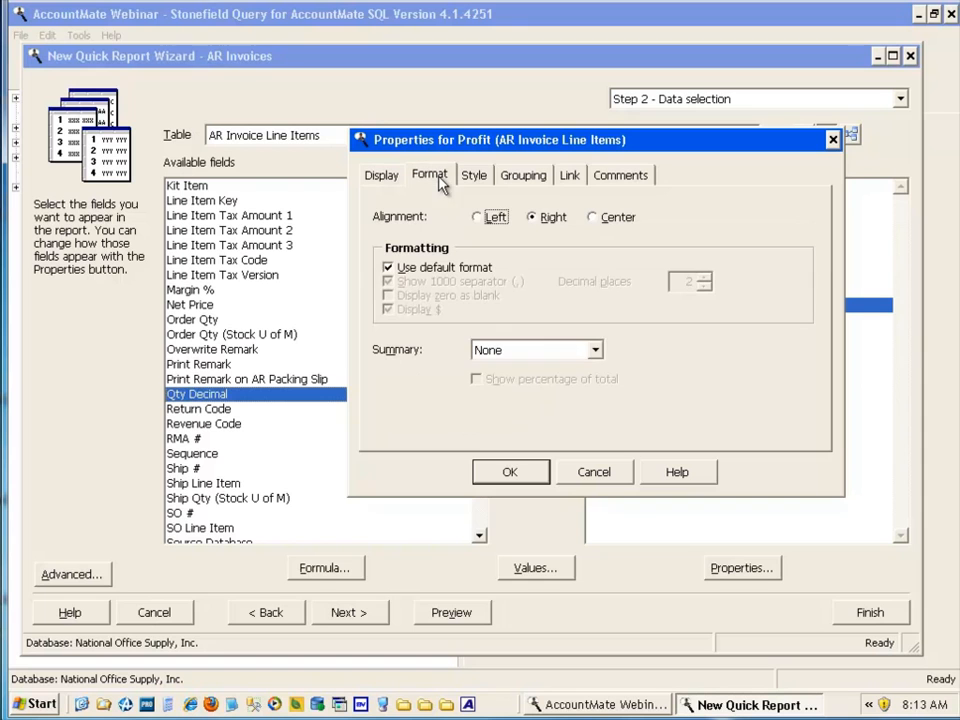
left_click(590, 350)
left_click(512, 385)
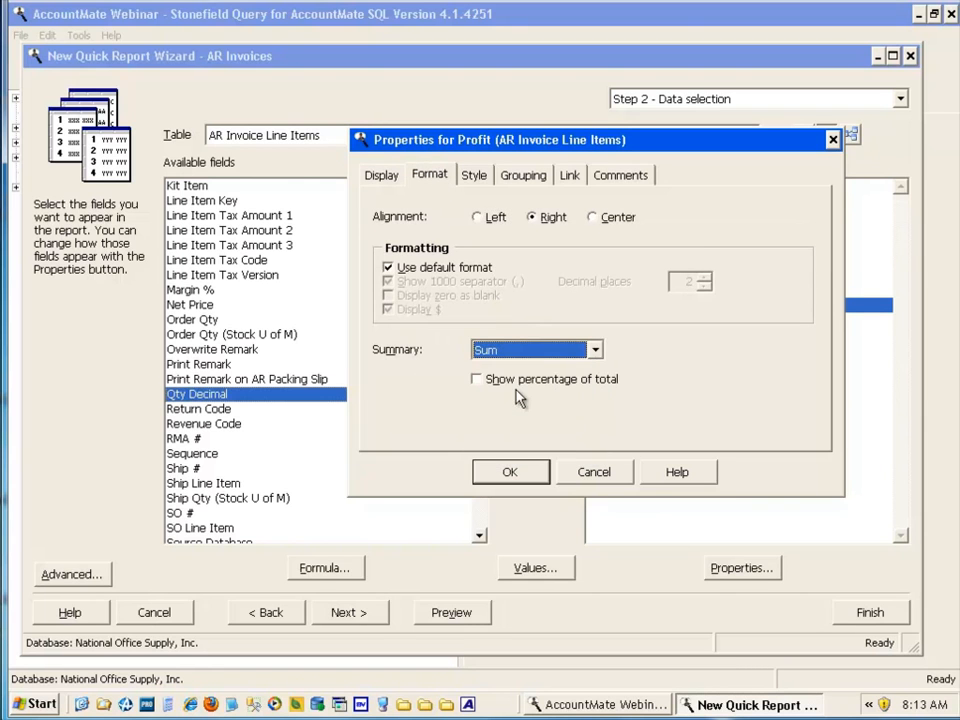
left_click(512, 472)
Set the summary of the selected Extended Cost field to Sum.
double_click(612, 290)
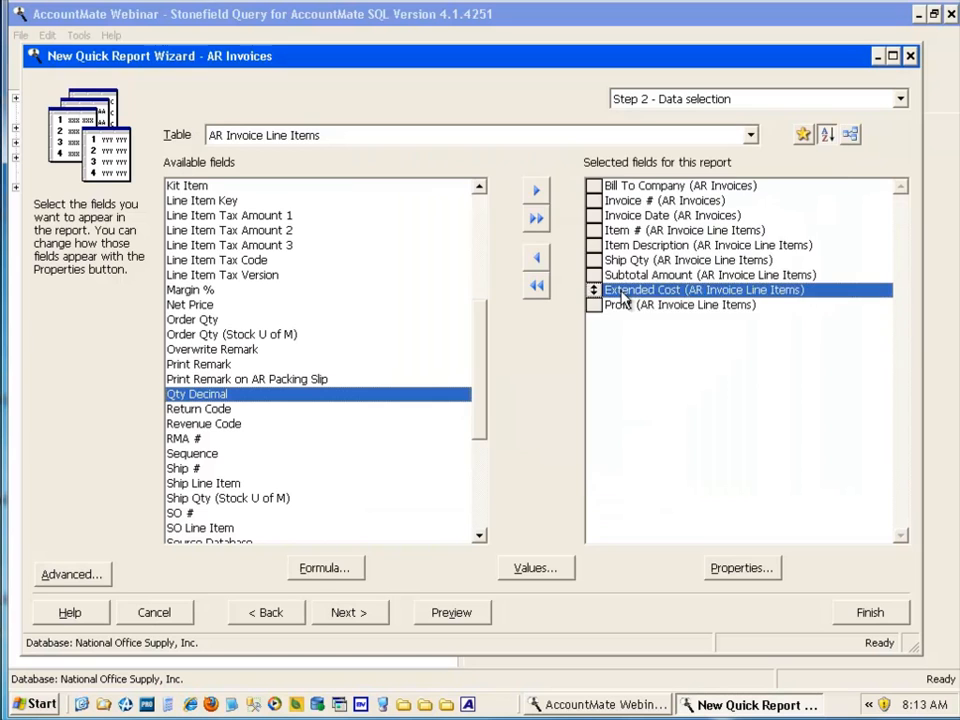
left_click(432, 176)
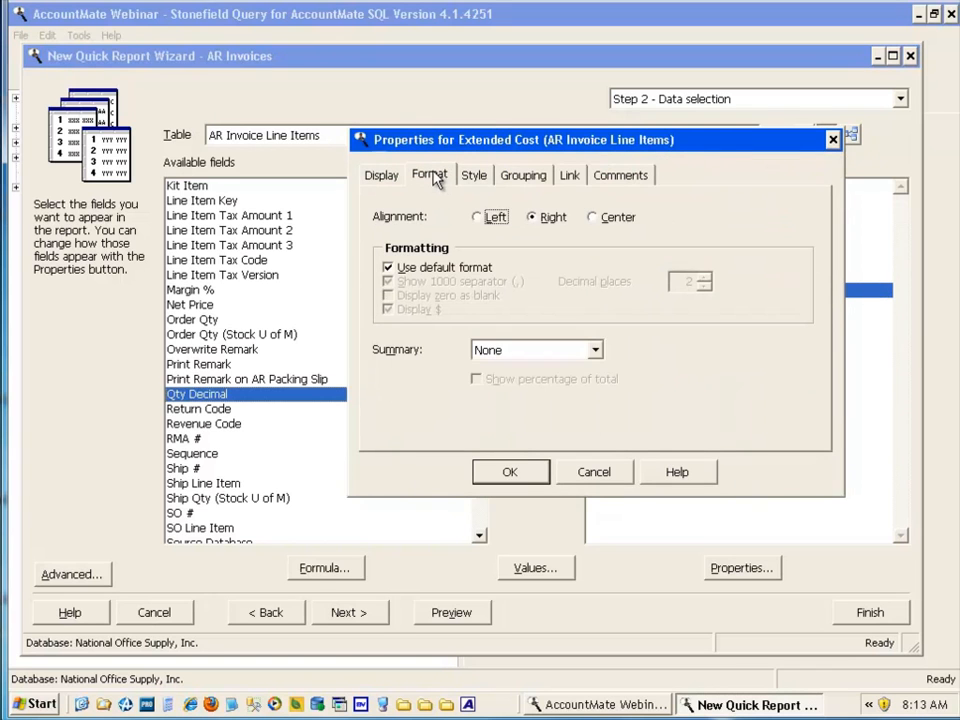
left_click(500, 350)
left_click(492, 384)
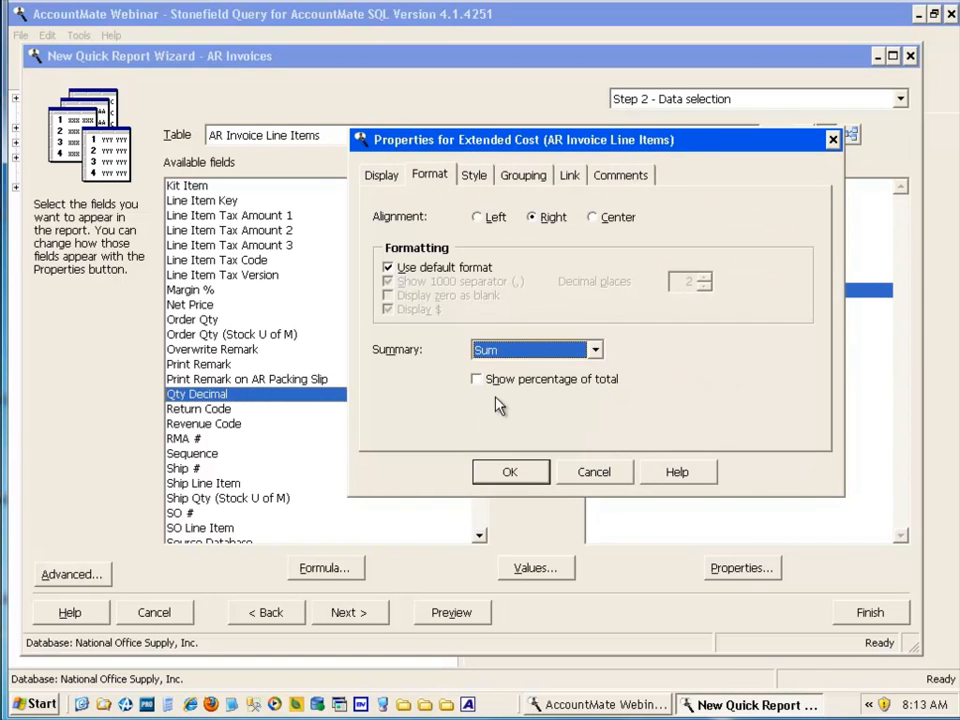
left_click(515, 474)
Set the summary of the selected Subtotal Amount field to Sum.
double_click(640, 275)
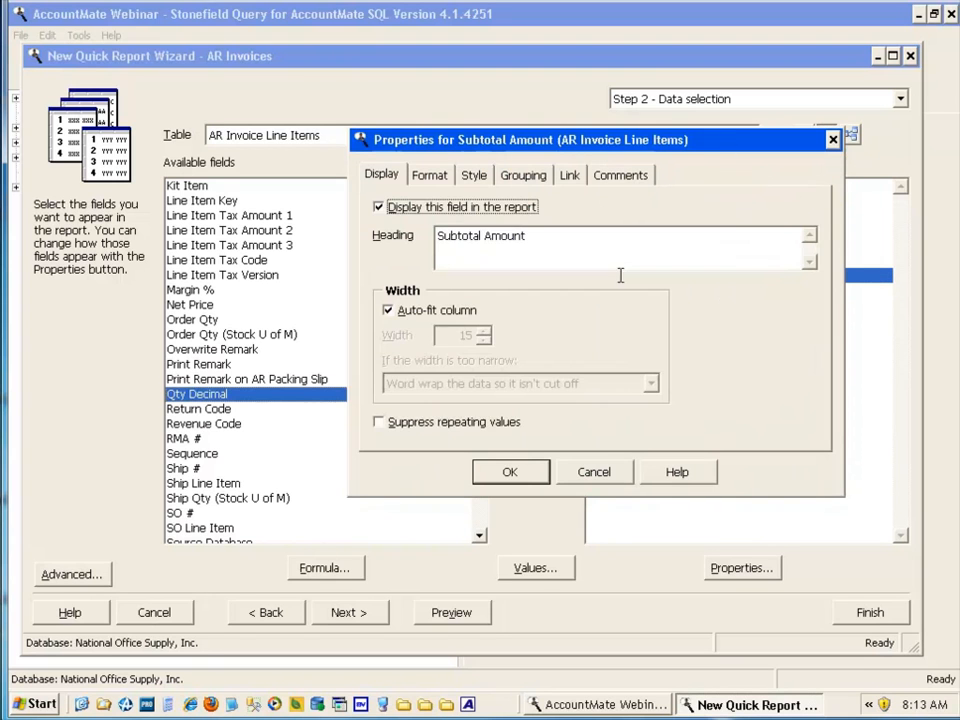
left_click(446, 180)
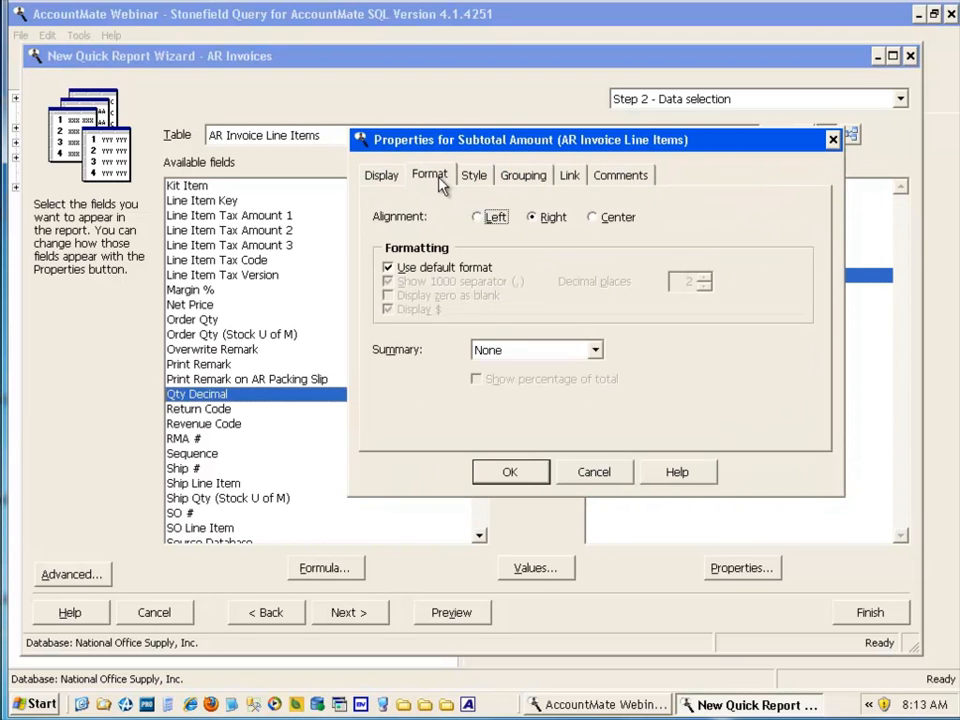
left_click(498, 351)
left_click(506, 385)
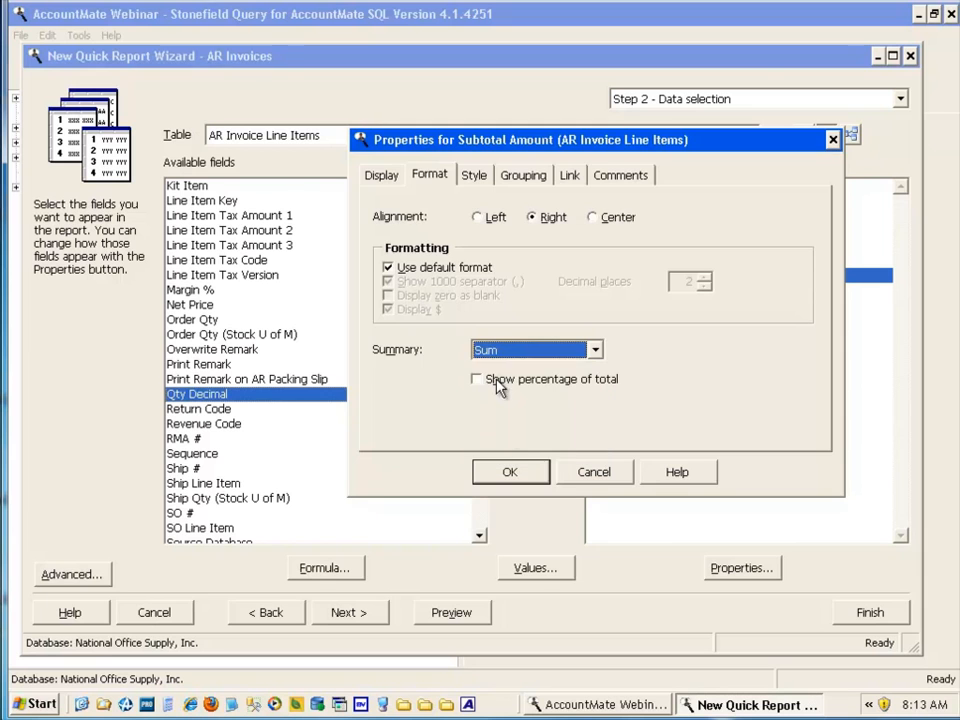
left_click(510, 472)
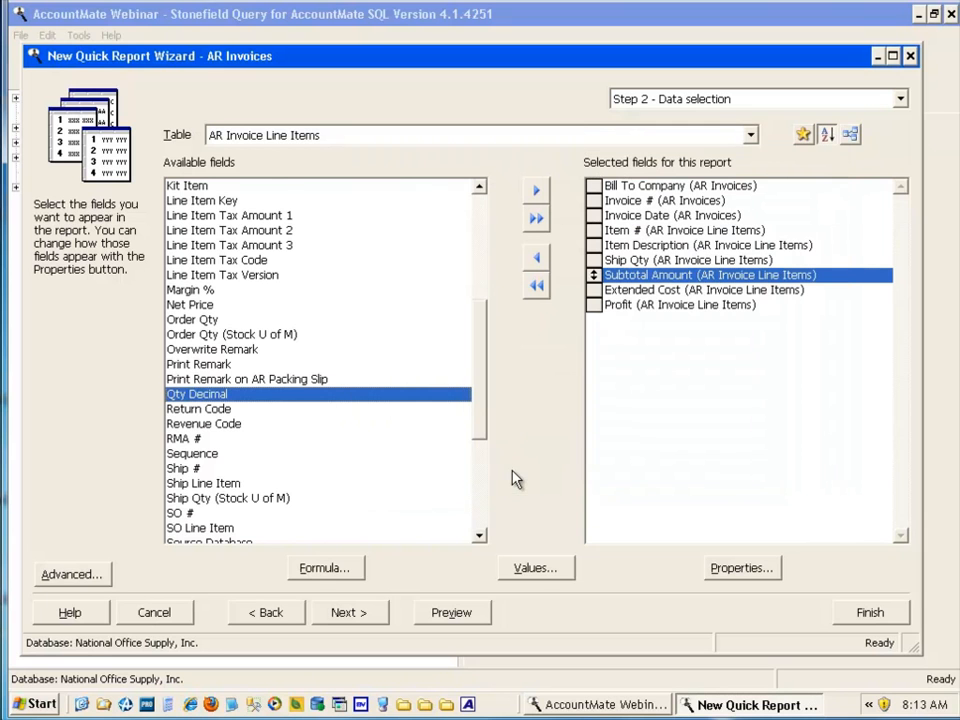
Set the summary of the selected Ship Qty field to Sum.
double_click(630, 261)
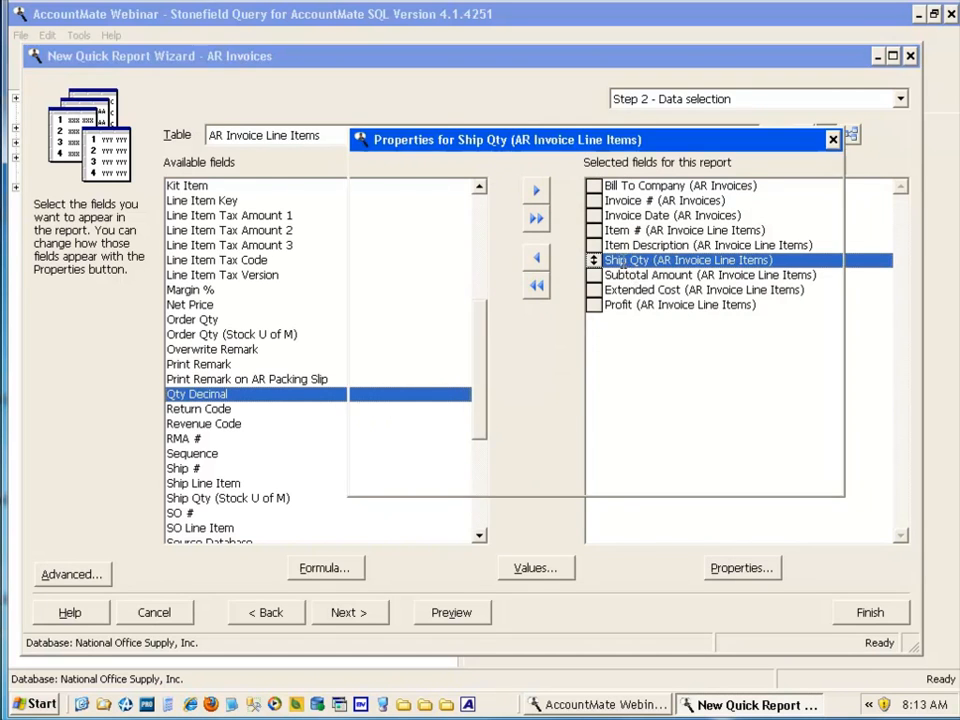
left_click(449, 180)
left_click(540, 352)
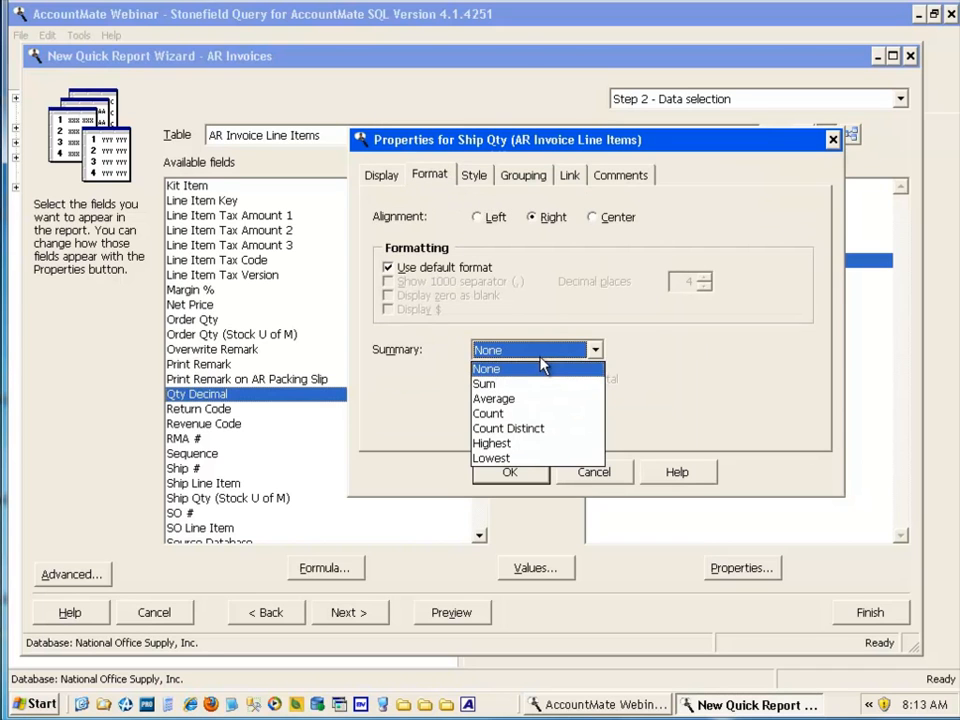
left_click(530, 388)
left_click(512, 473)
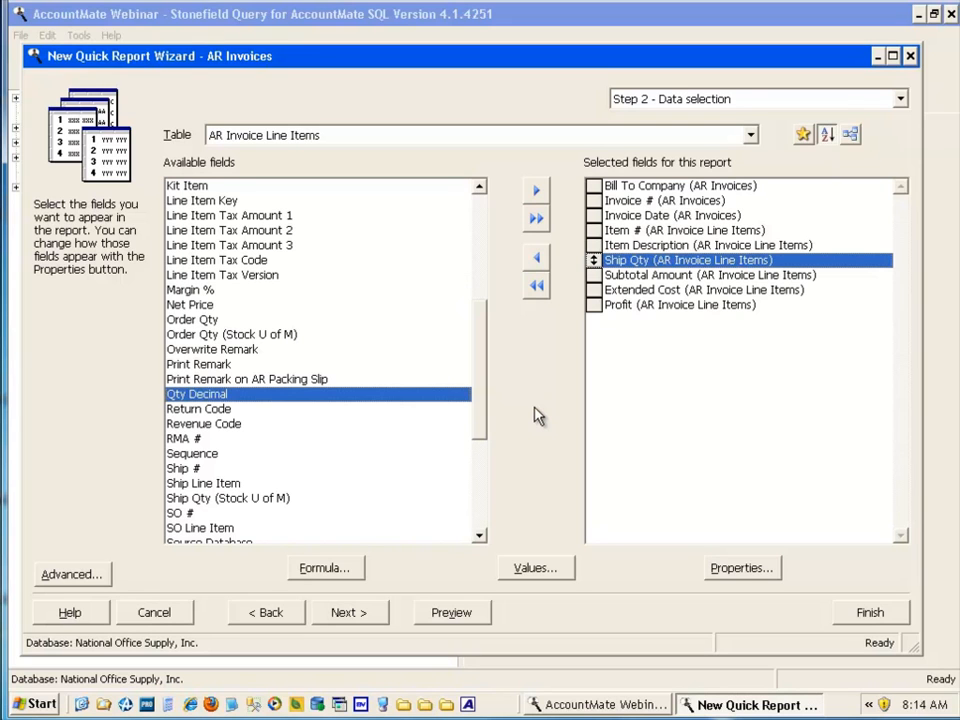
Add a report filter condition where Invoice # from the AR Invoices table does not equal 0, choosing only from the report's own fields.
left_click(366, 617)
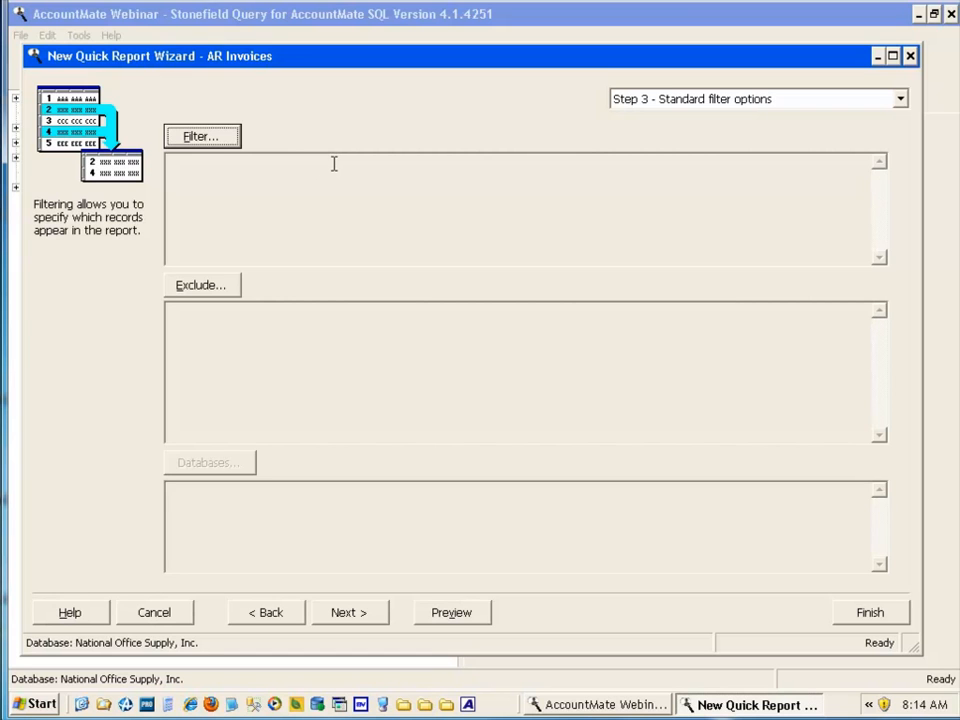
left_click(203, 140)
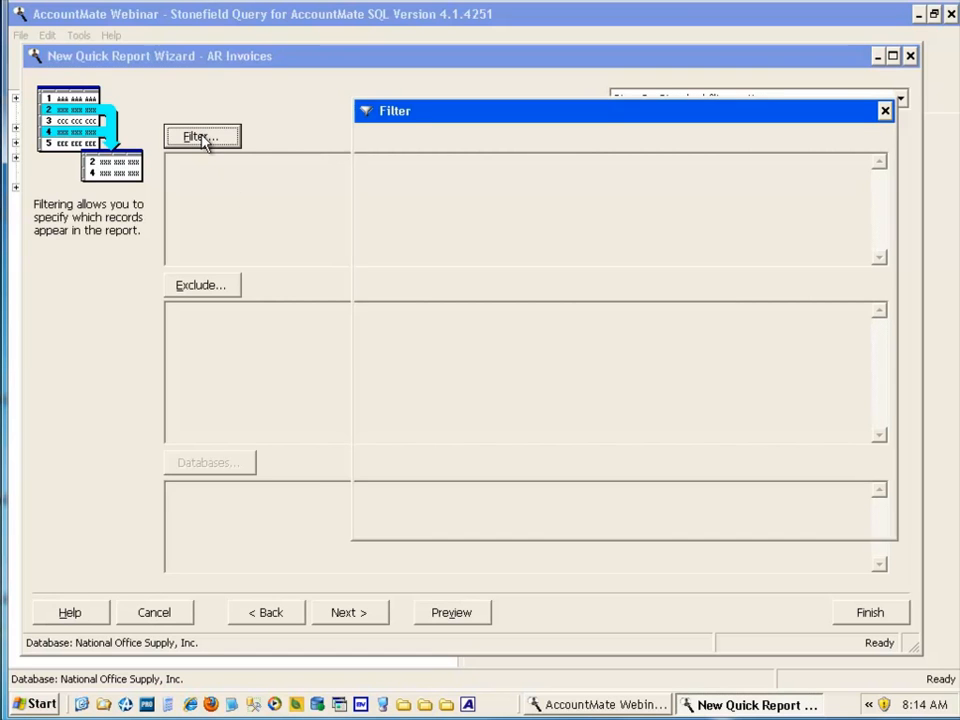
left_click_drag(460, 113, 398, 103)
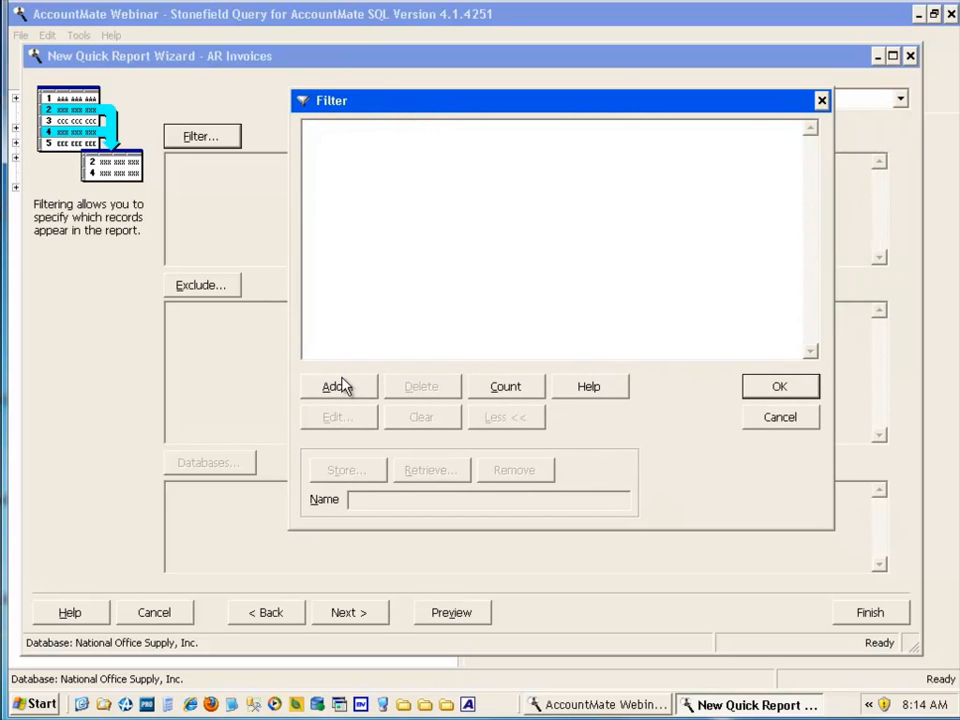
left_click(340, 386)
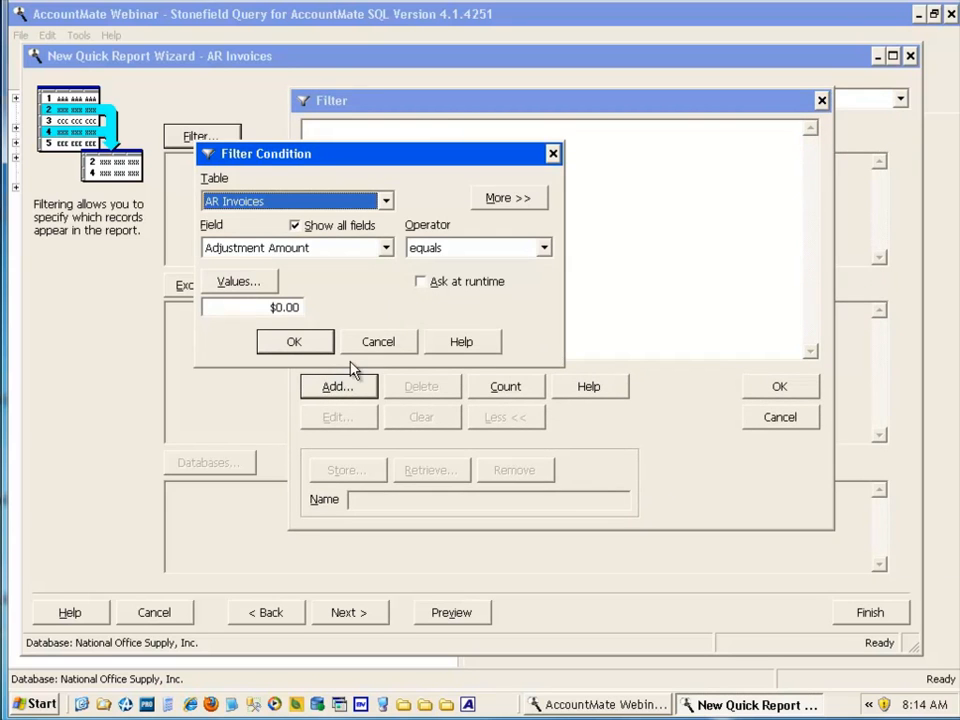
left_click(330, 226)
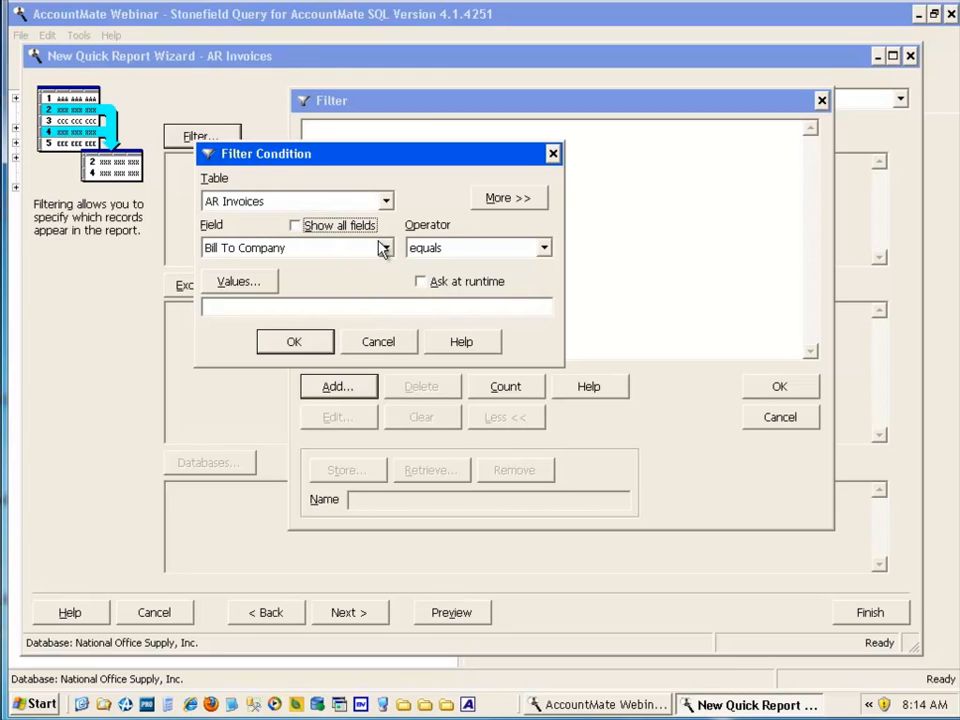
left_click(387, 248)
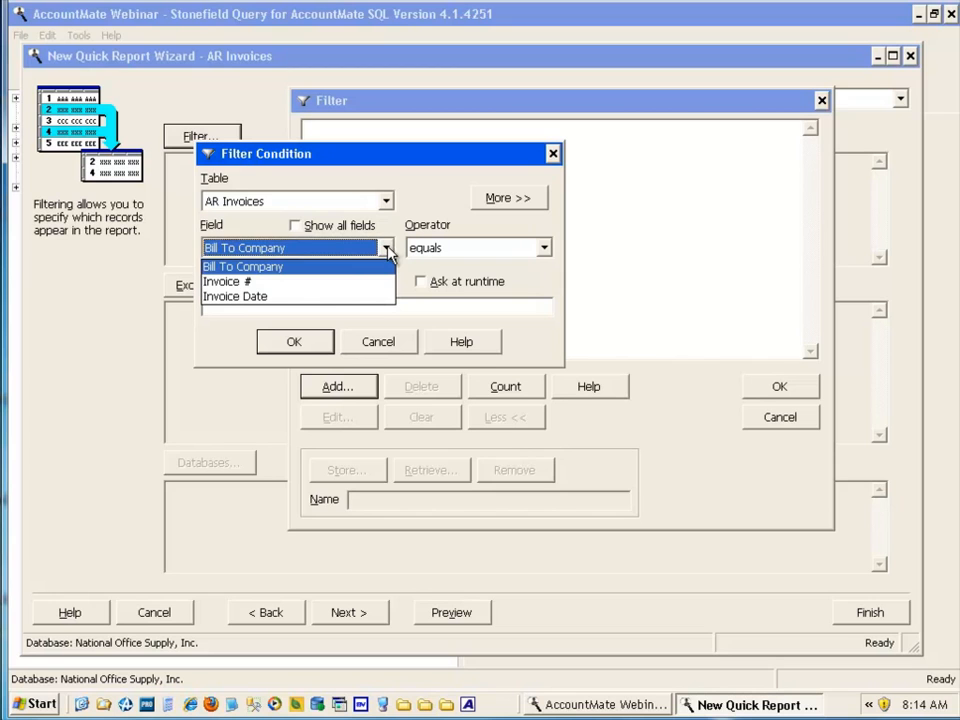
left_click(329, 281)
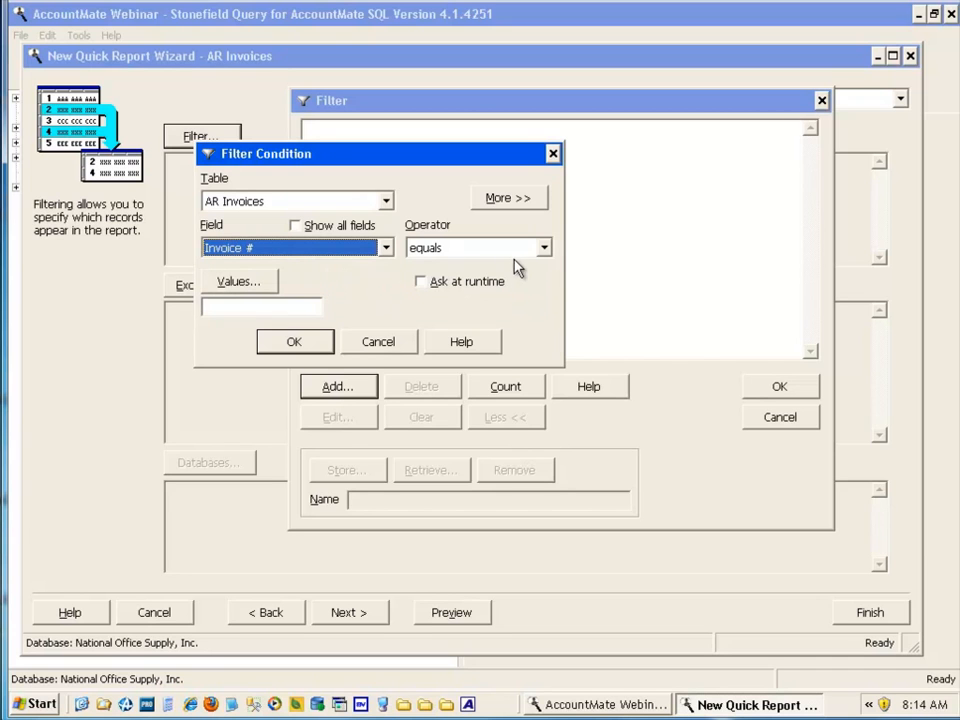
left_click(543, 250)
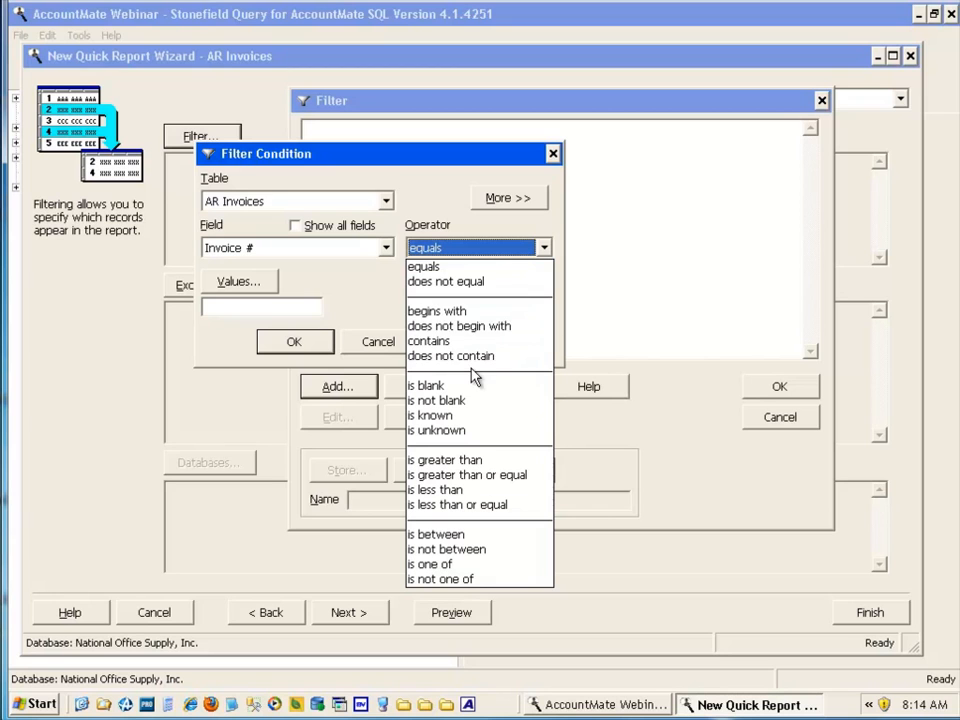
left_click(482, 281)
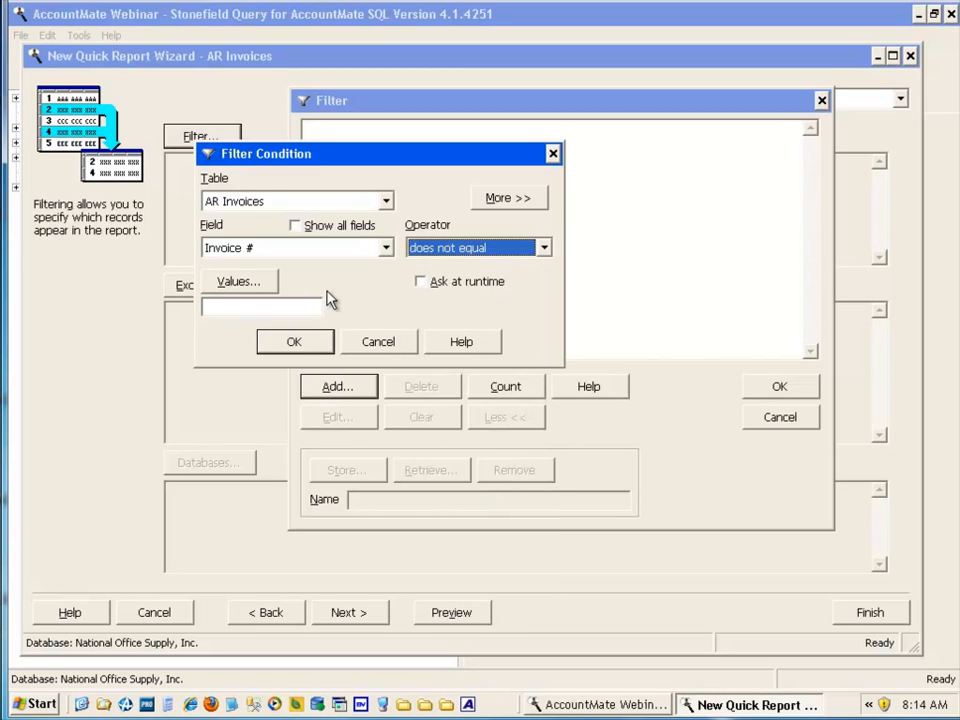
left_click(259, 304)
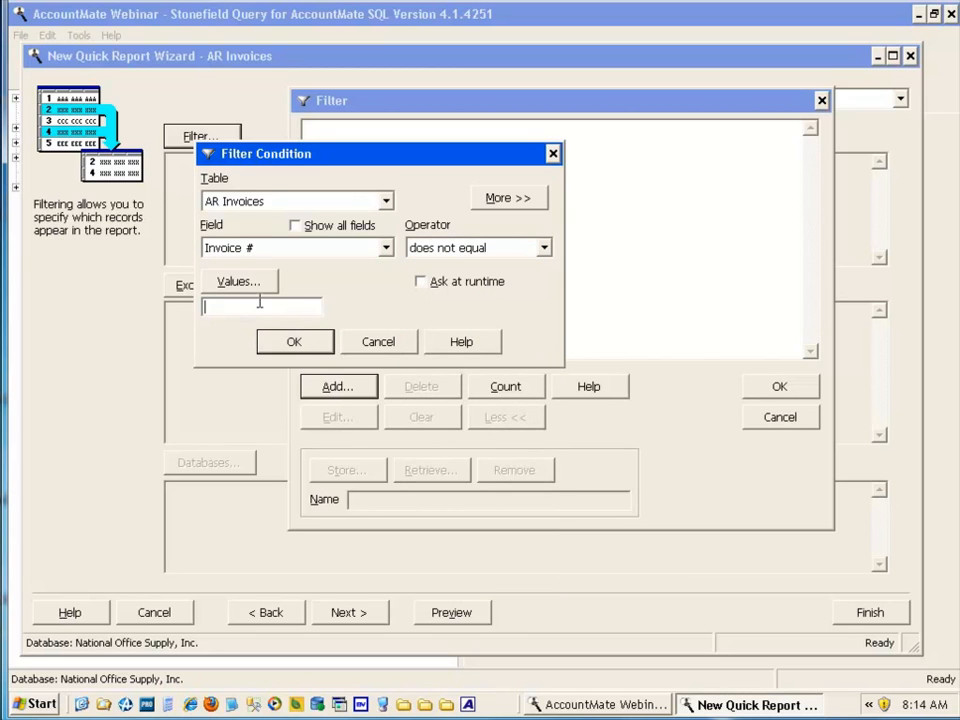
type("0")
left_click(286, 339)
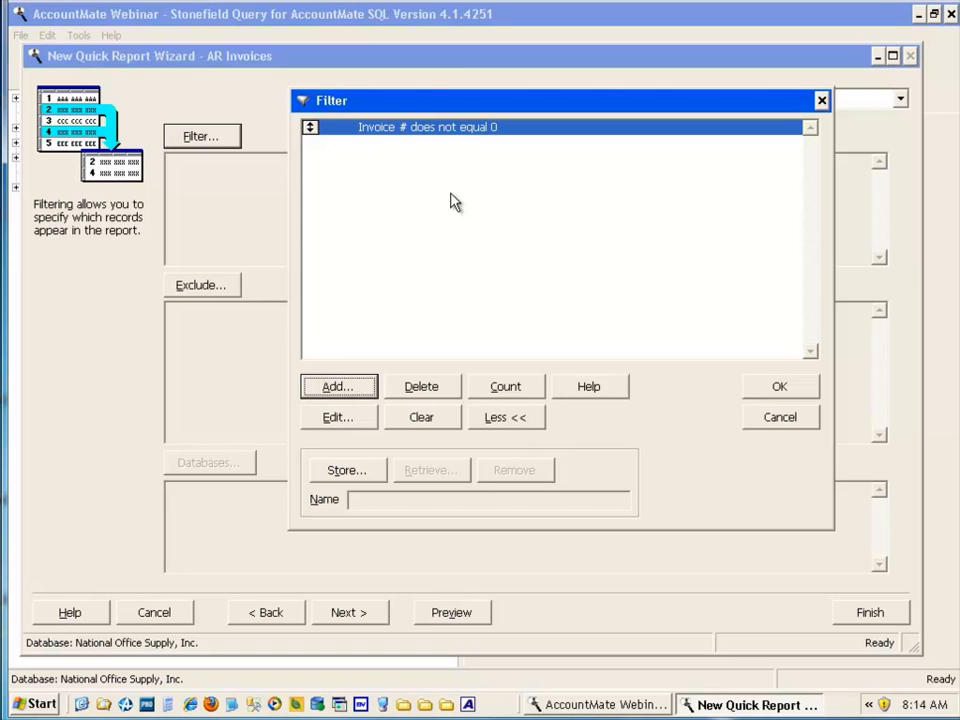
Add a second filter condition, joined with and, requiring Invoice Date to be between two dates asked at runtime, choosing from the report's own fields.
left_click(350, 388)
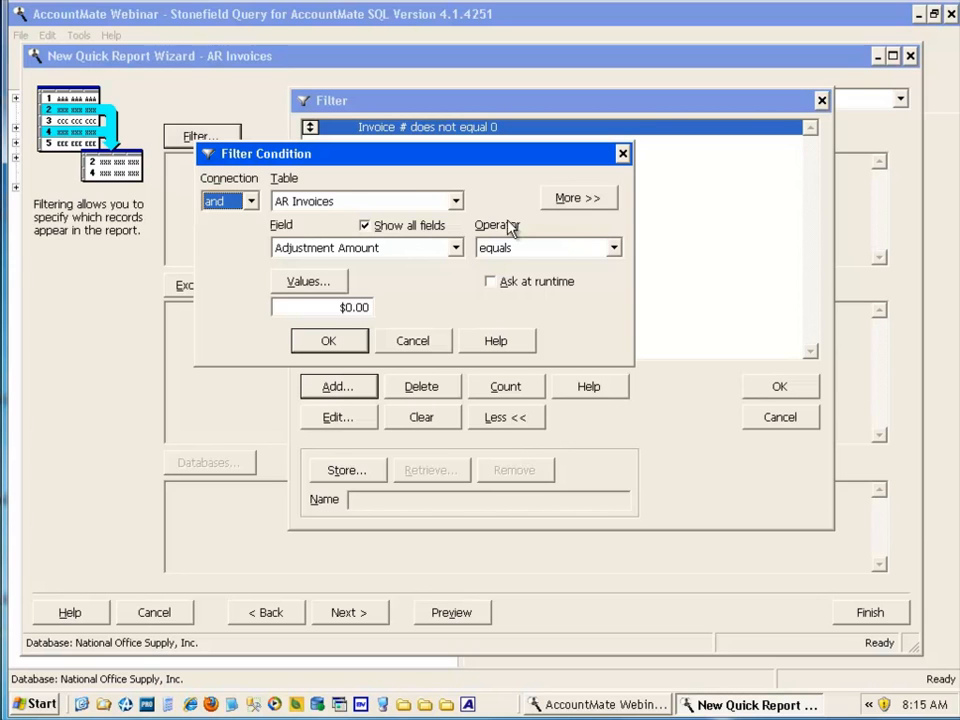
left_click(365, 226)
left_click(455, 249)
left_click(375, 297)
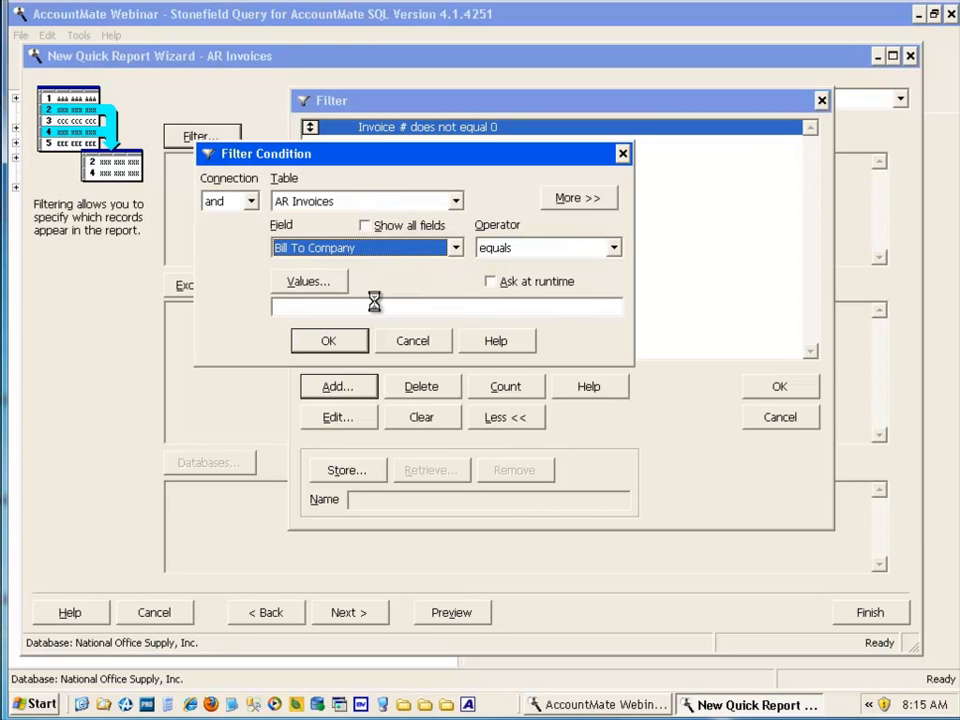
left_click(614, 249)
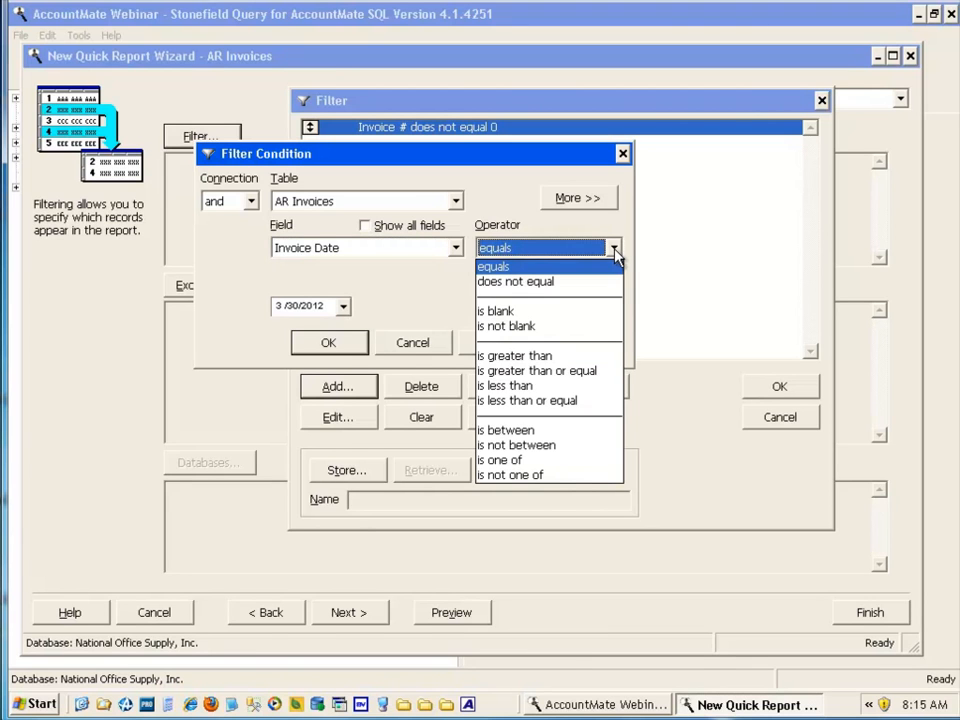
left_click(589, 438)
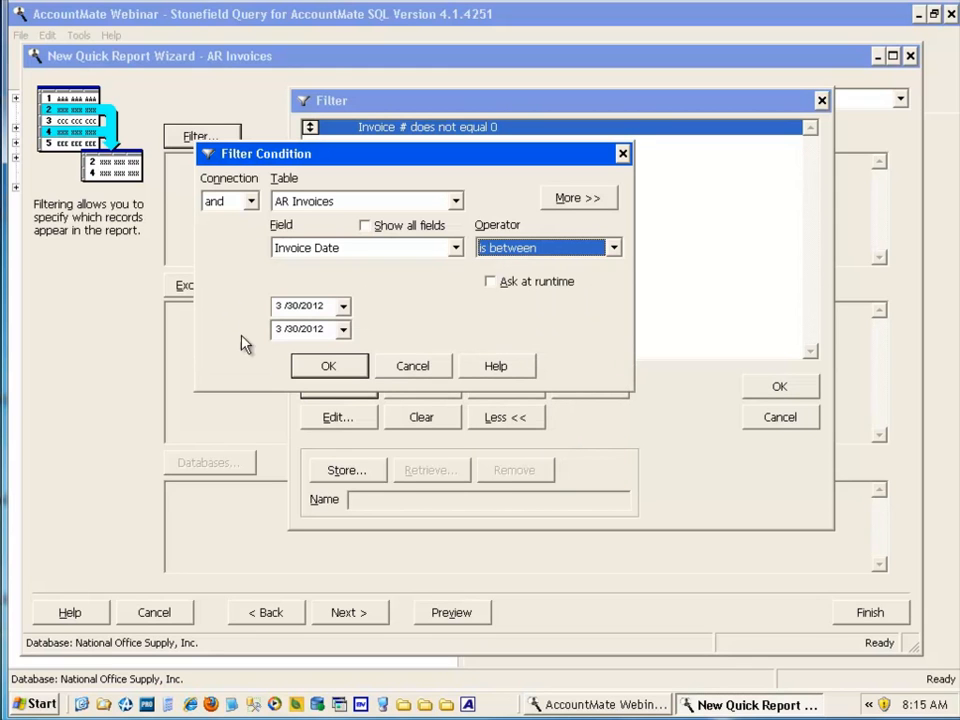
left_click(494, 283)
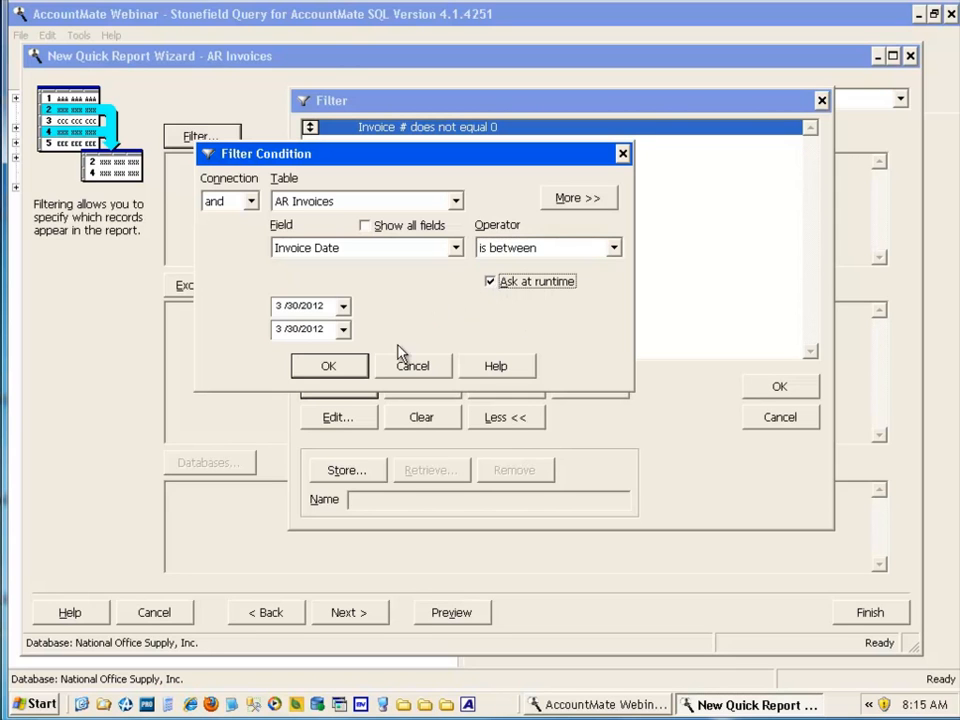
left_click(328, 366)
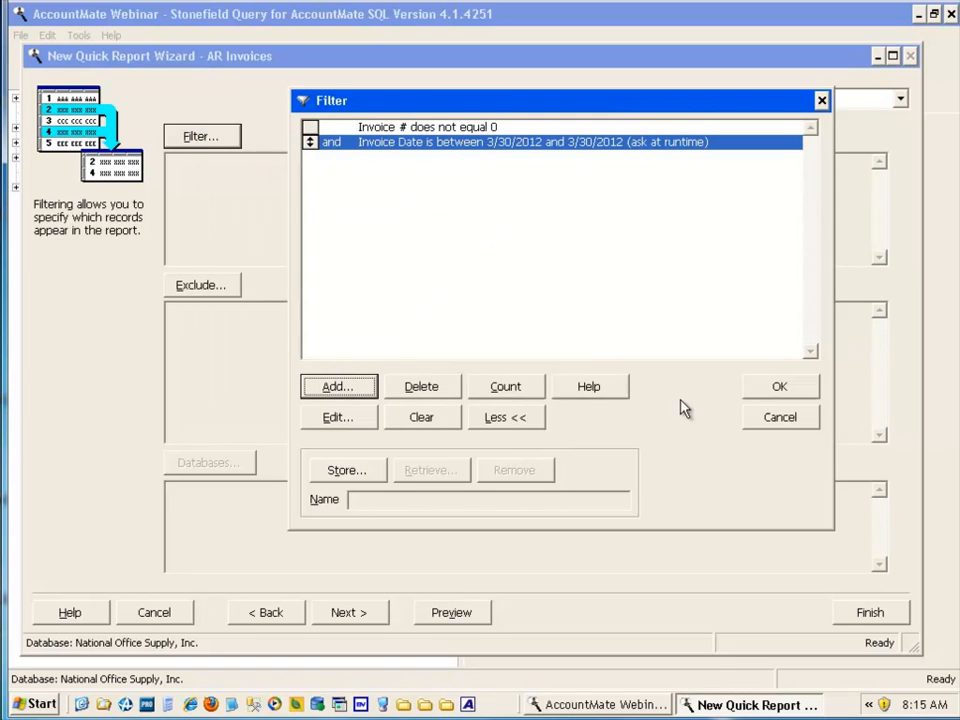
left_click(781, 390)
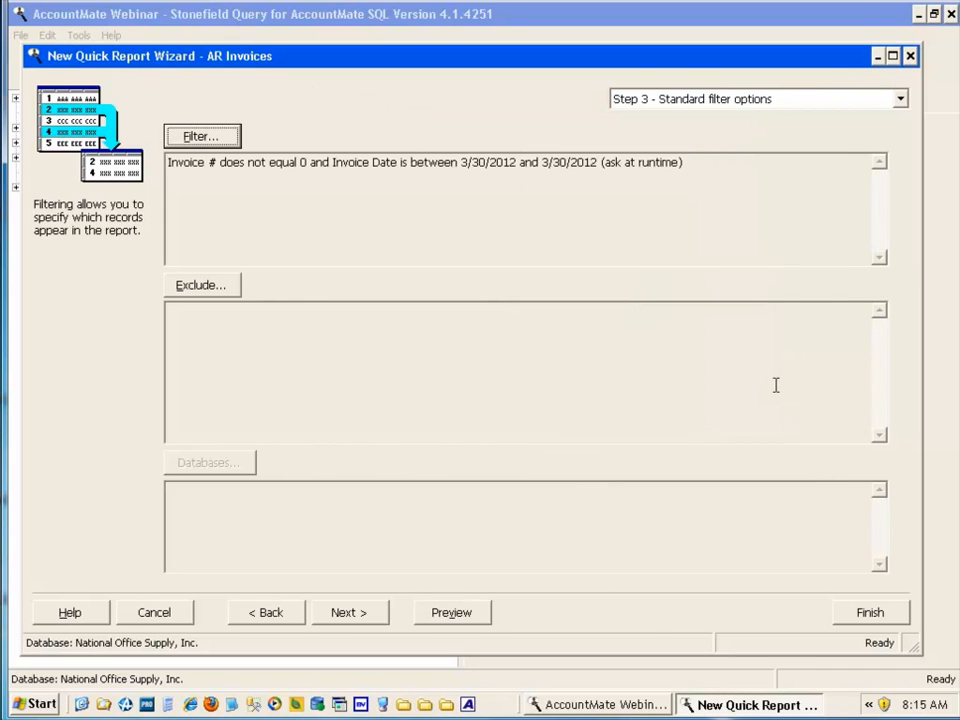
Add Invoice Date from the AR Invoices table as a sort field in the report's sort options.
left_click(348, 613)
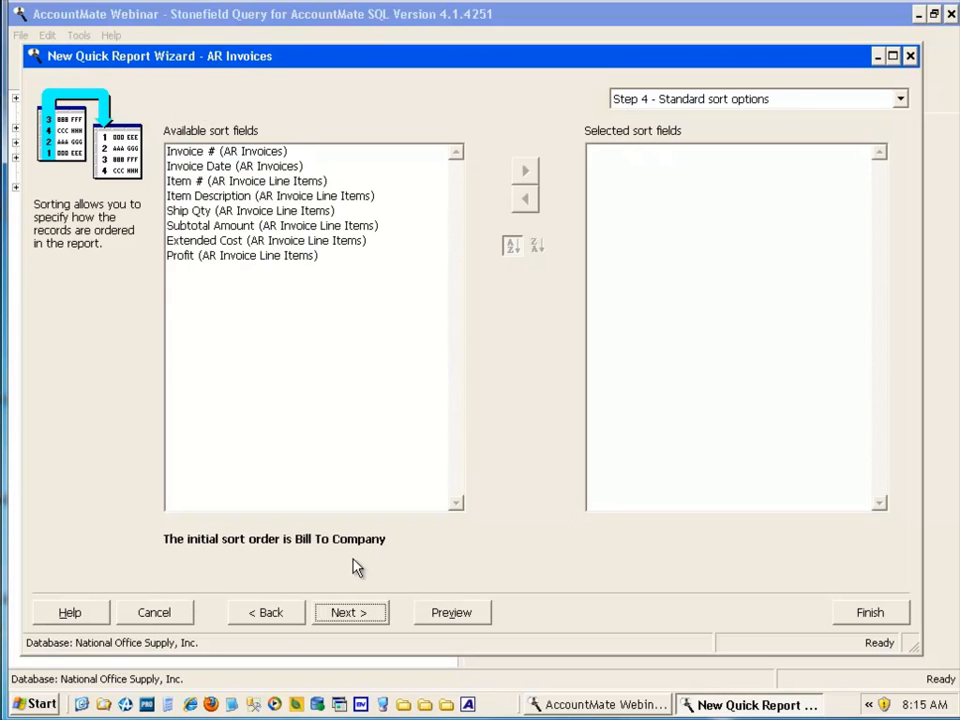
left_click(213, 168)
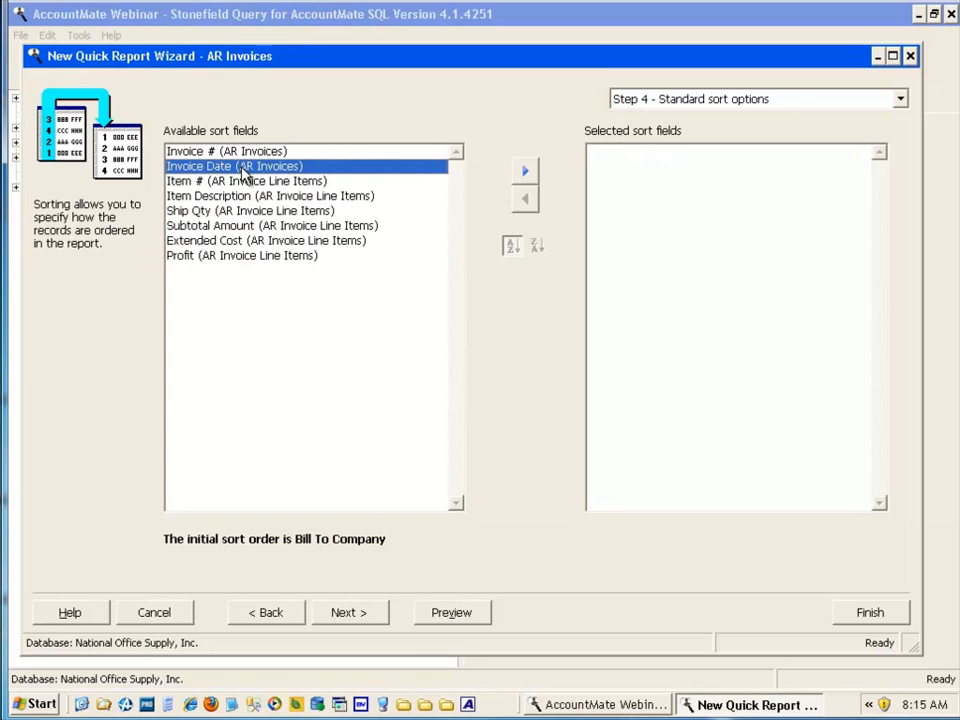
double_click(388, 175)
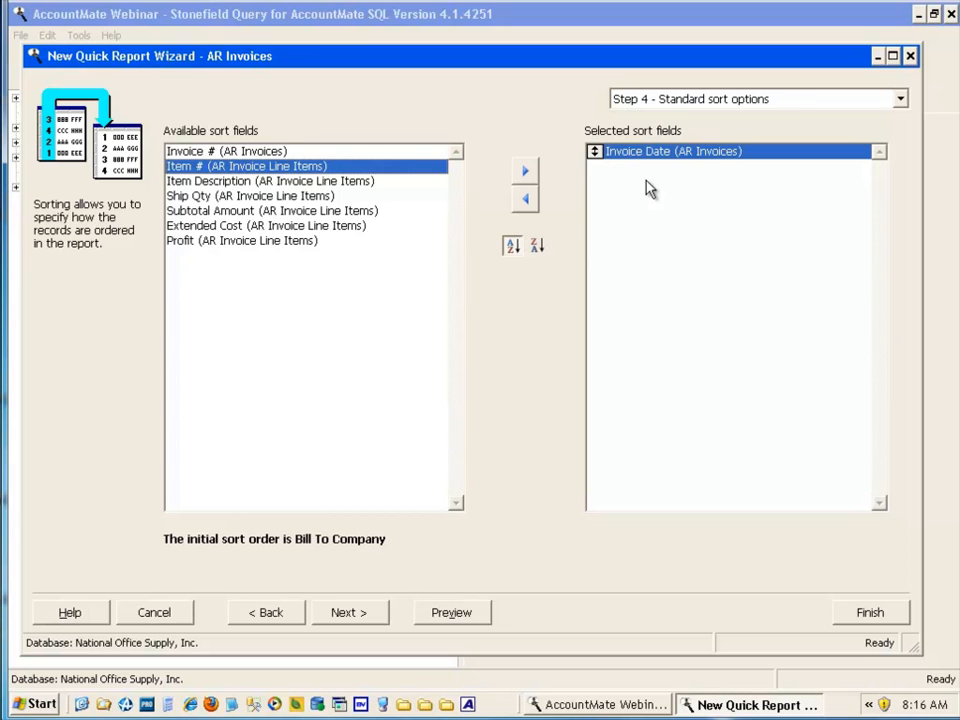
Replace the report's header text with "This can be changed anytime" in the formatting options.
left_click(350, 616)
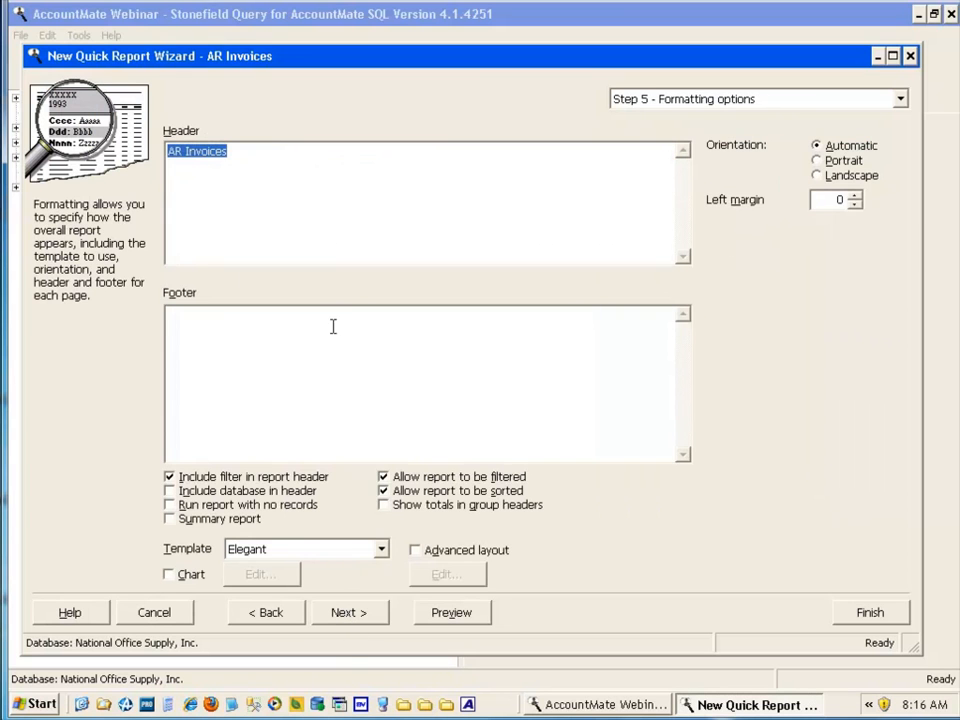
left_click(260, 160)
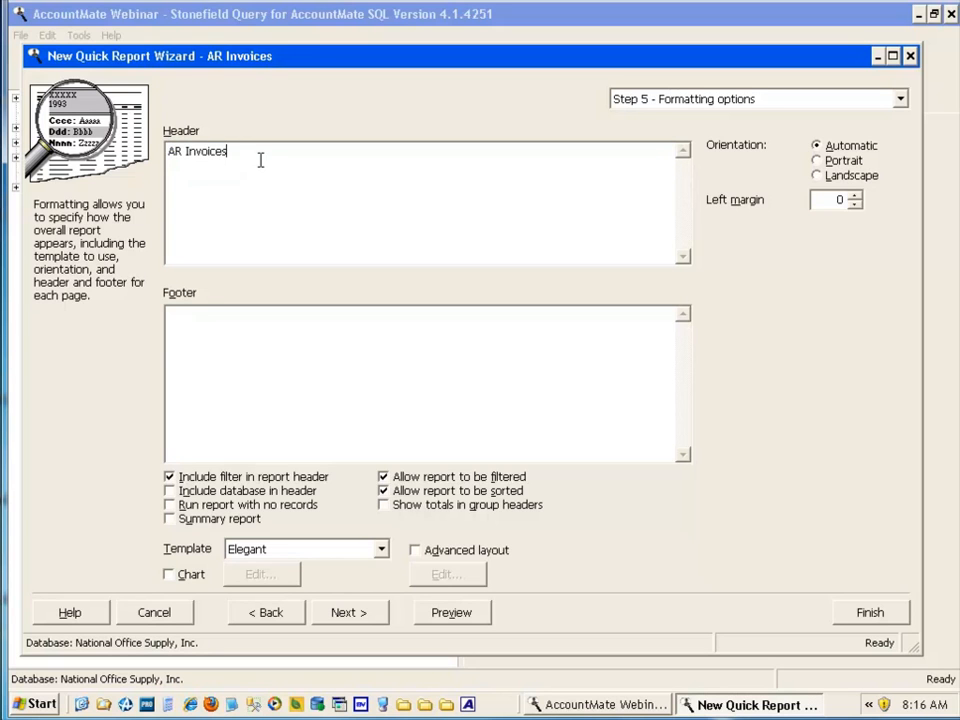
key("BackSpace")
key("BackSpace")
key("BackSpace")
key("BackSpace")
key("BackSpace")
key("BackSpace")
key("BackSpace")
key("BackSpace")
key("BackSpace")
key("BackSpace")
key("BackSpace")
type("This can be changed anytime")
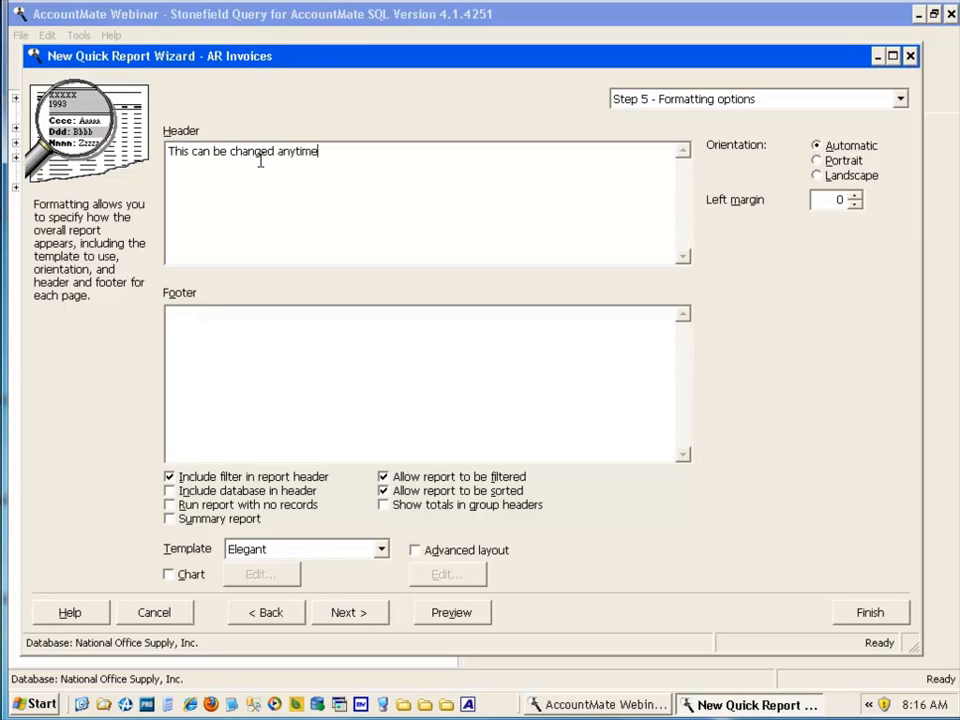
Finish the quick report with an empty footer and the default security groups.
left_click(205, 319)
left_click(350, 613)
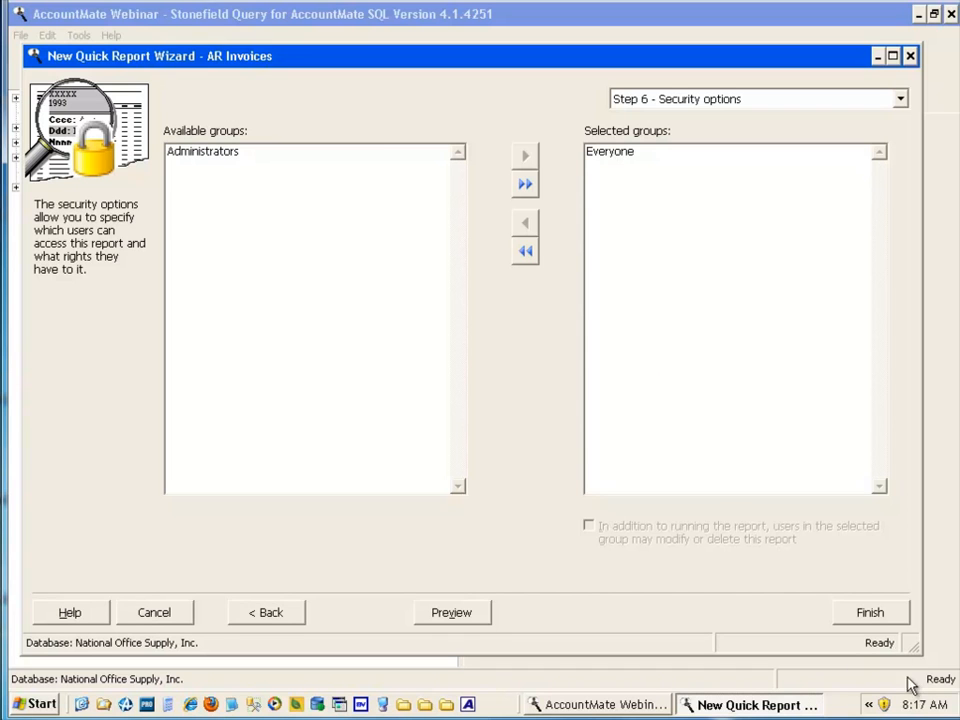
left_click(852, 614)
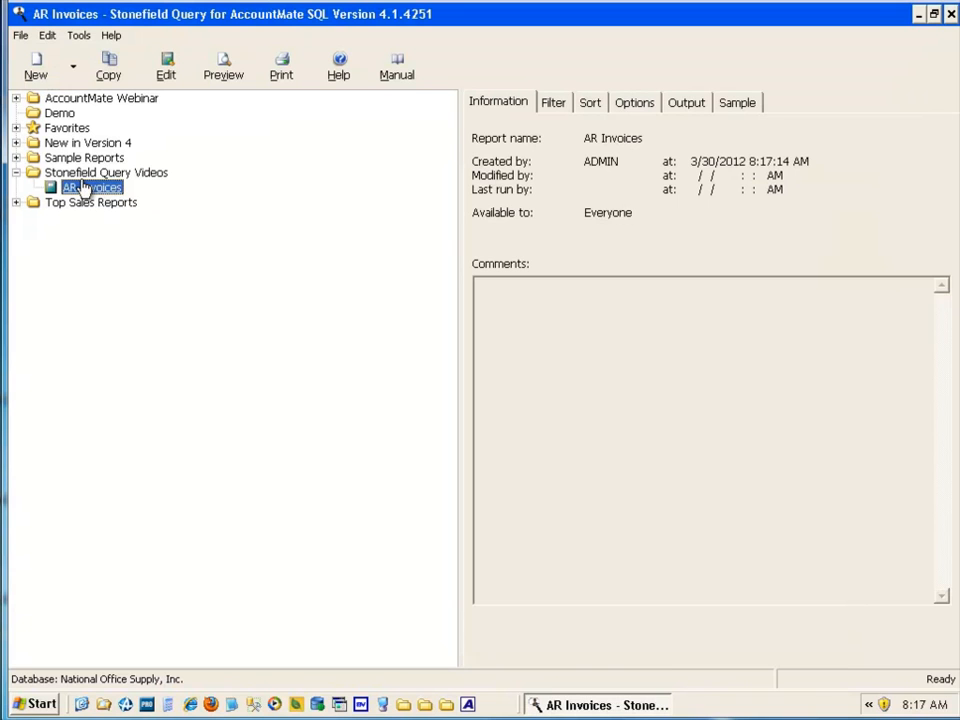
Preview the AR Invoices report for Invoice Dates between 3/30/2004 and 3/30/2012.
left_click(222, 79)
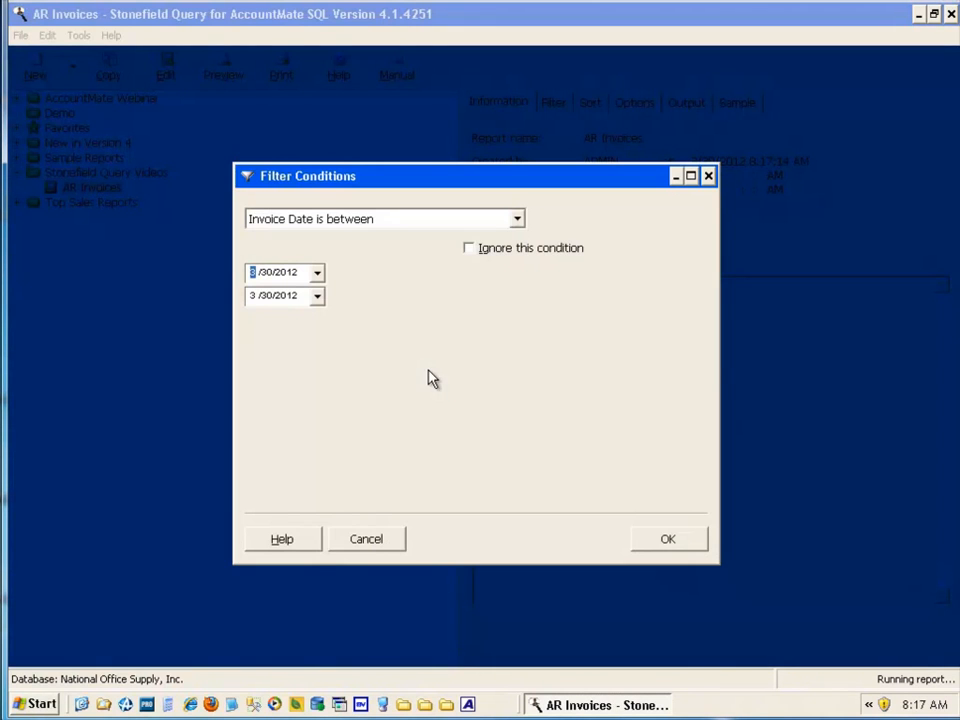
left_click(287, 272)
type("2004")
left_click(674, 539)
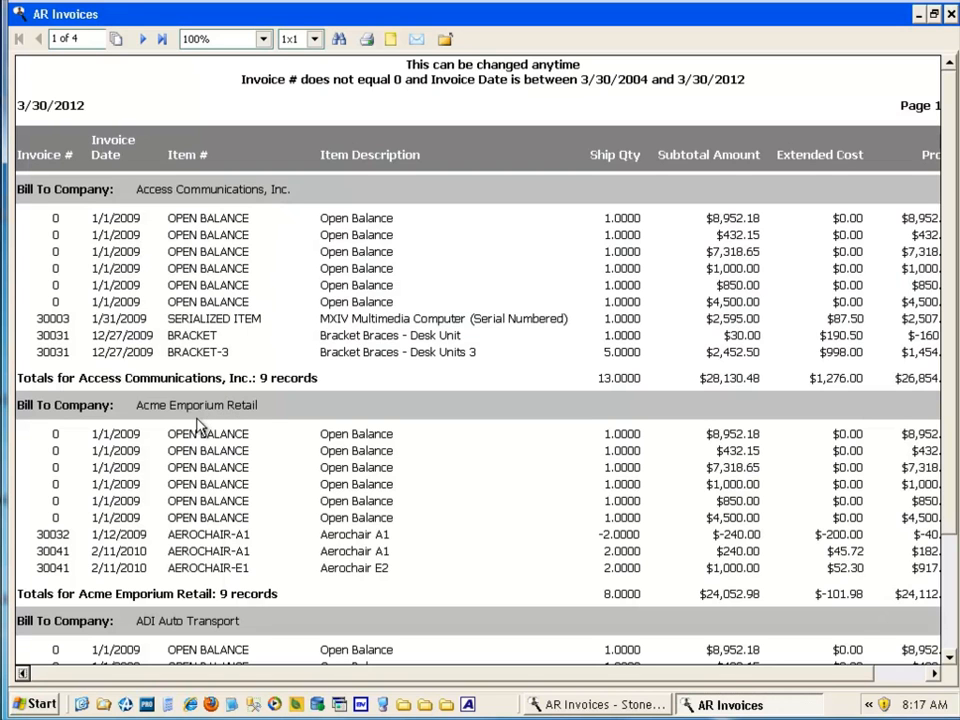
Examine the previewed report's Profit column and the totals on its last page, and close the preview.
left_click_drag(524, 670, 615, 650)
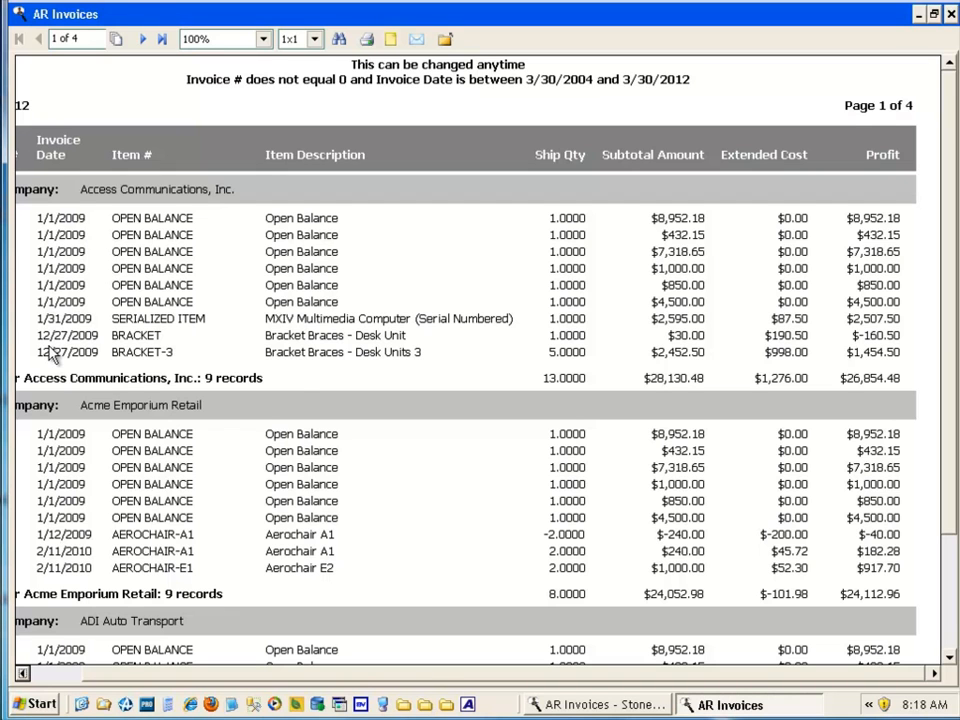
left_click(161, 39)
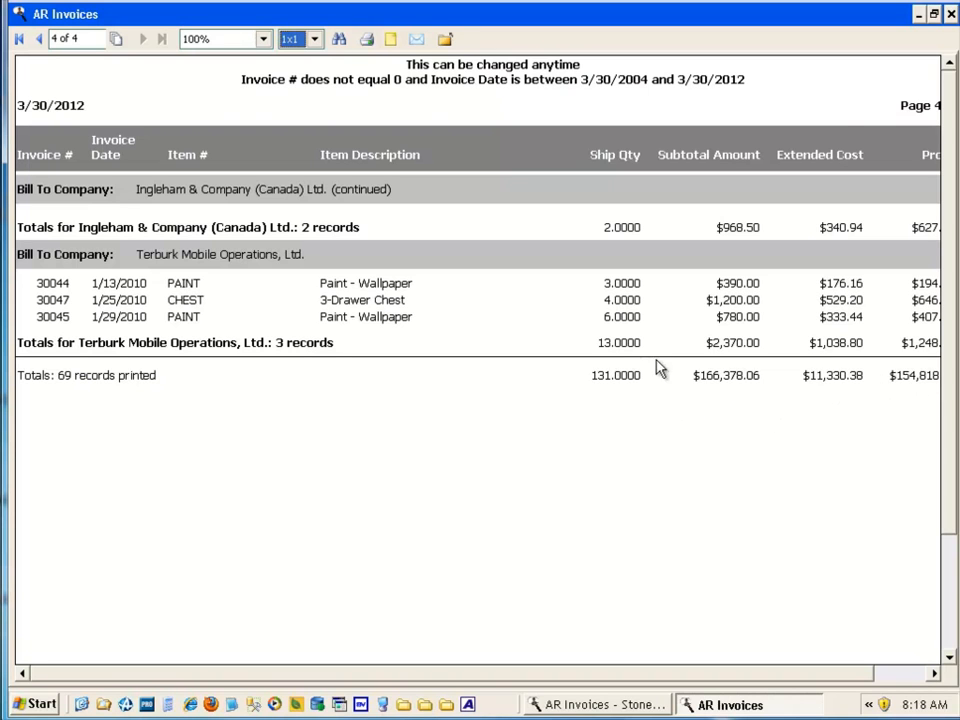
left_click(445, 40)
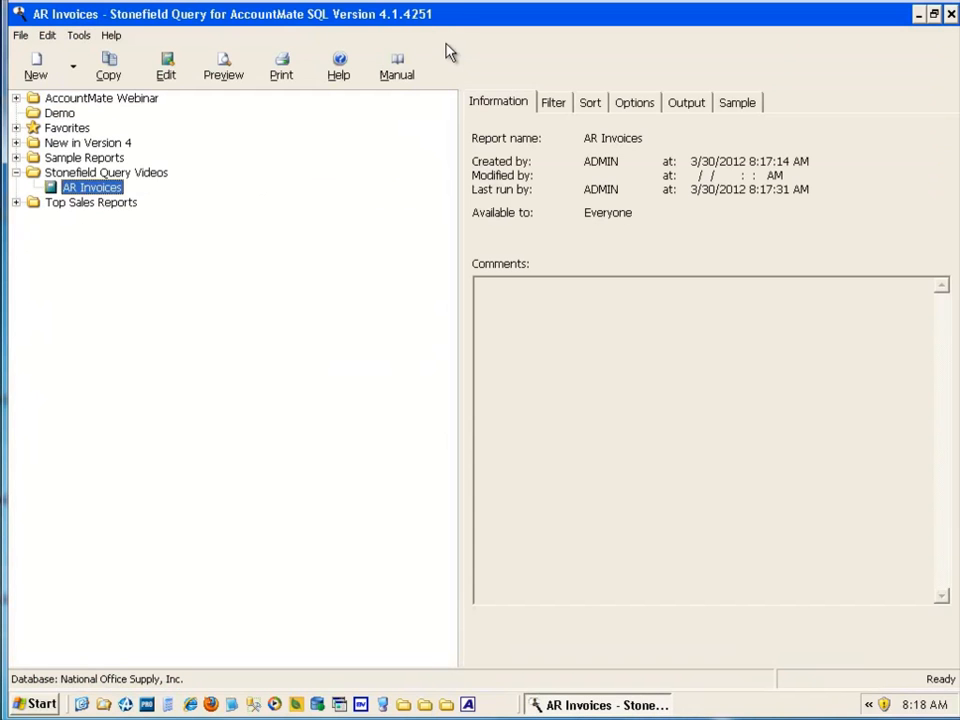